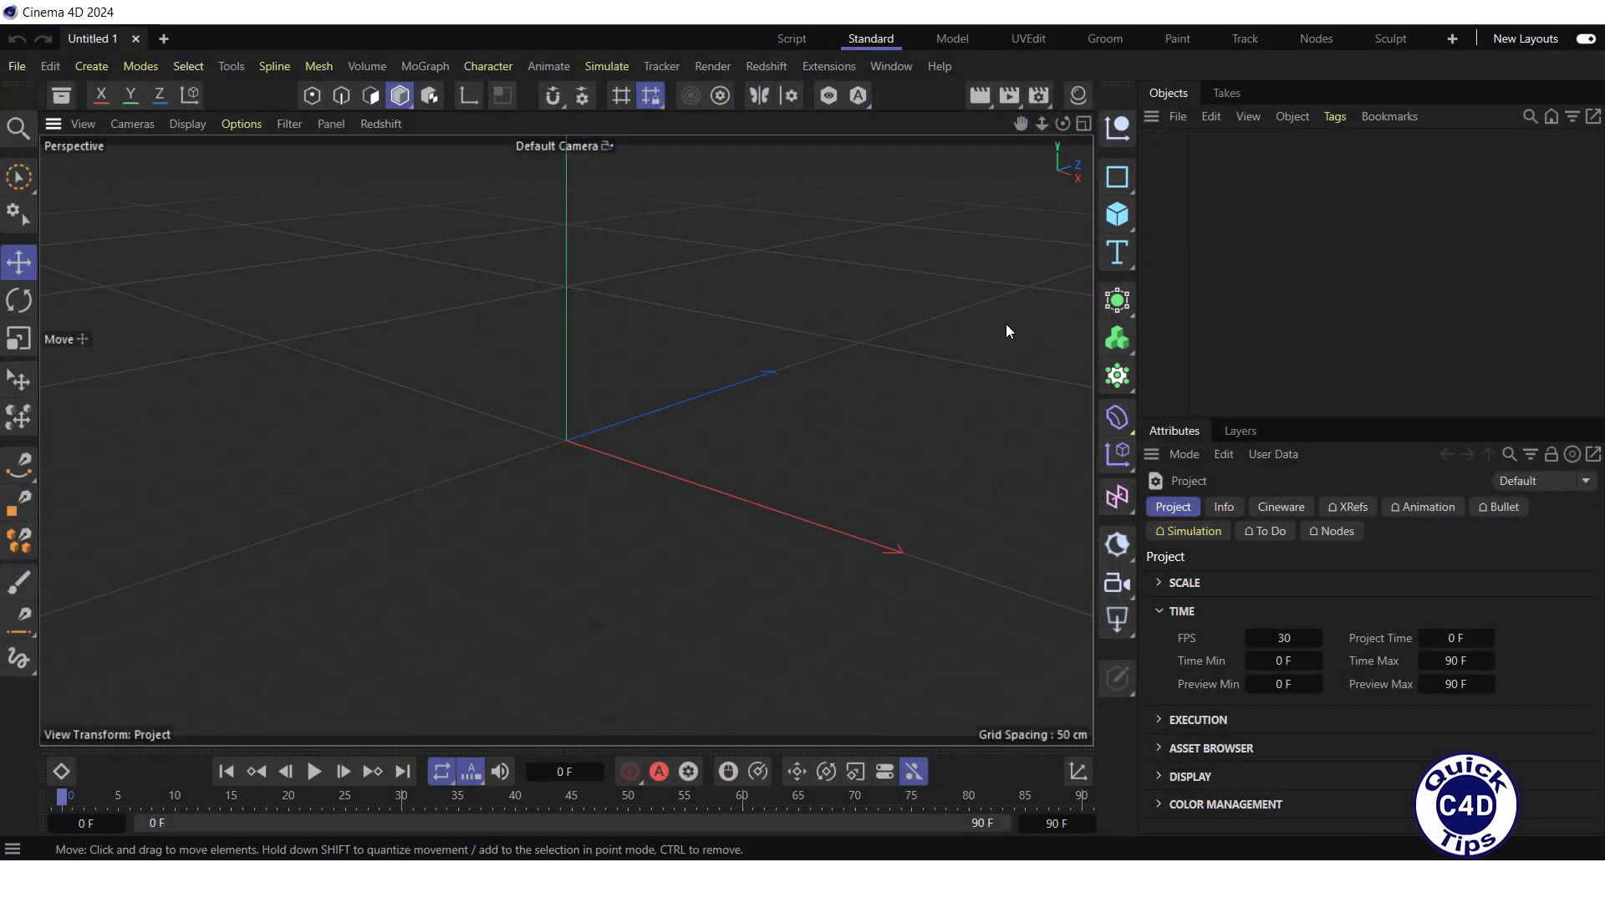
# Open the primitive objects palette beside the Cube icon.
pyautogui.click(1122, 219)
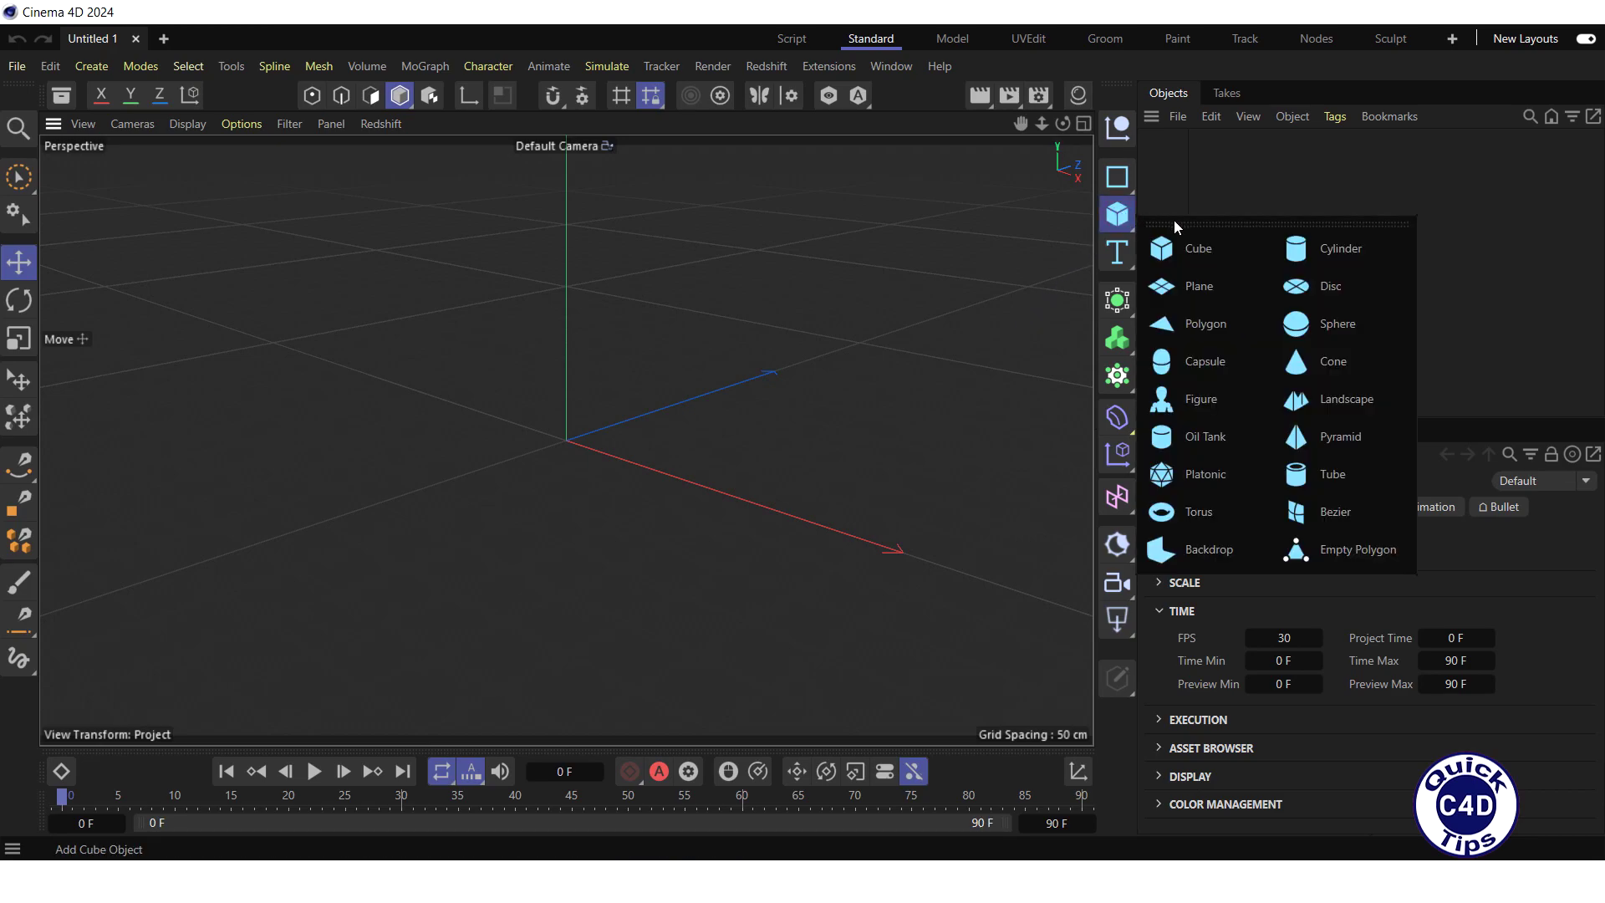
# Add a 180 cm Figure mannequin and pan the view to frame it.
pyautogui.click(1203, 398)
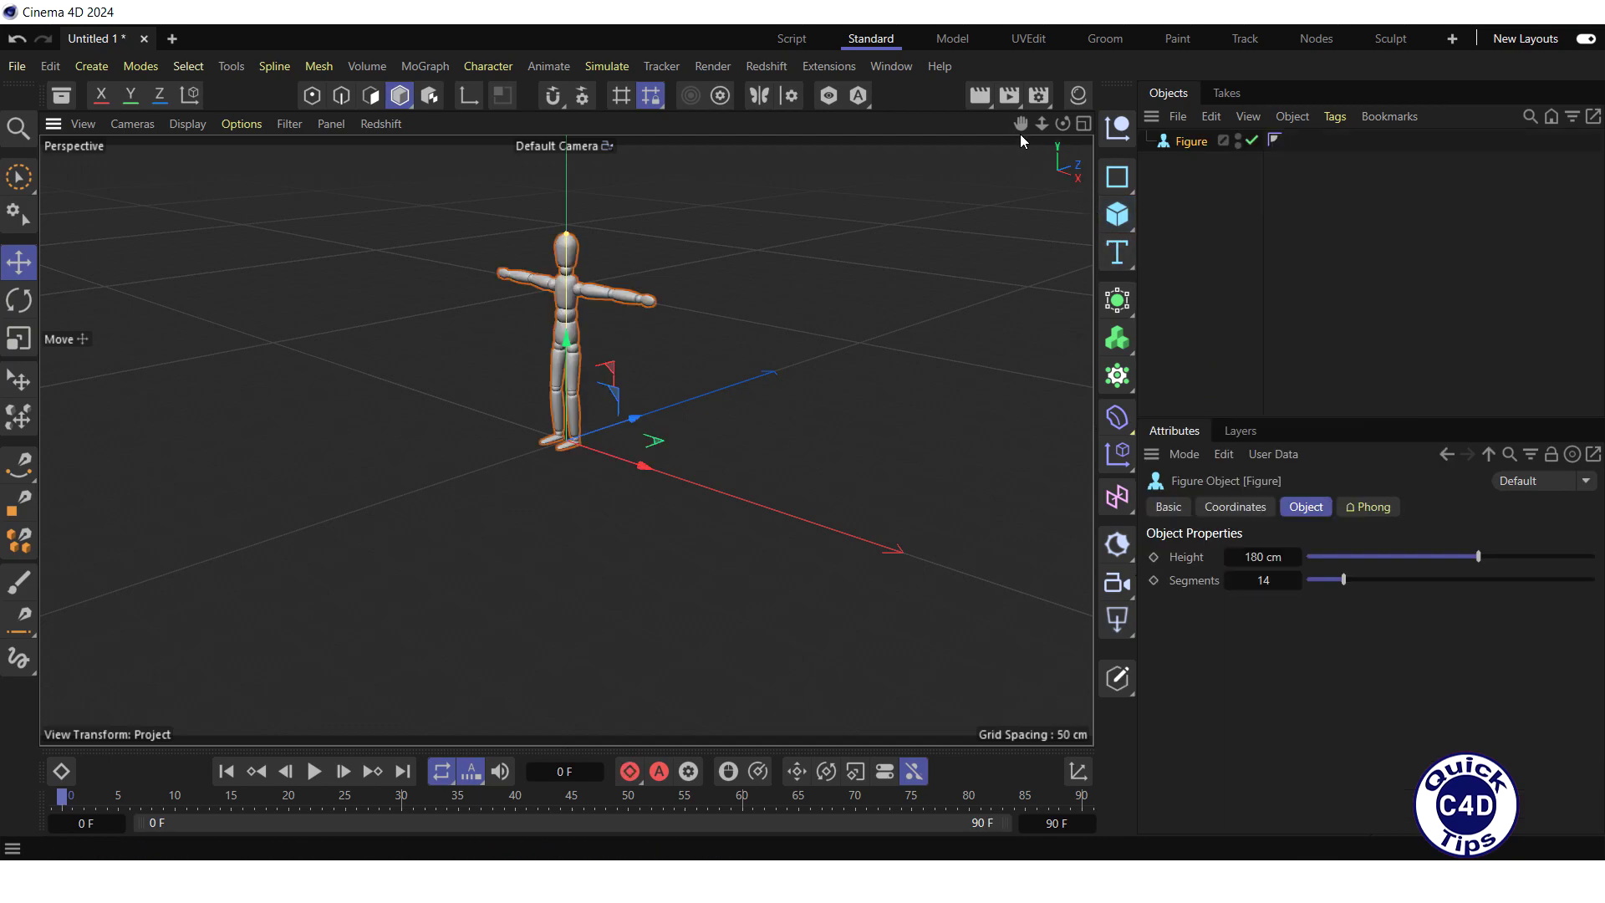
pyautogui.moveTo(1021, 171)
pyautogui.mouseDown()
pyautogui.moveTo(1051, 123)
pyautogui.moveTo(1011, 125)
pyautogui.mouseUp()
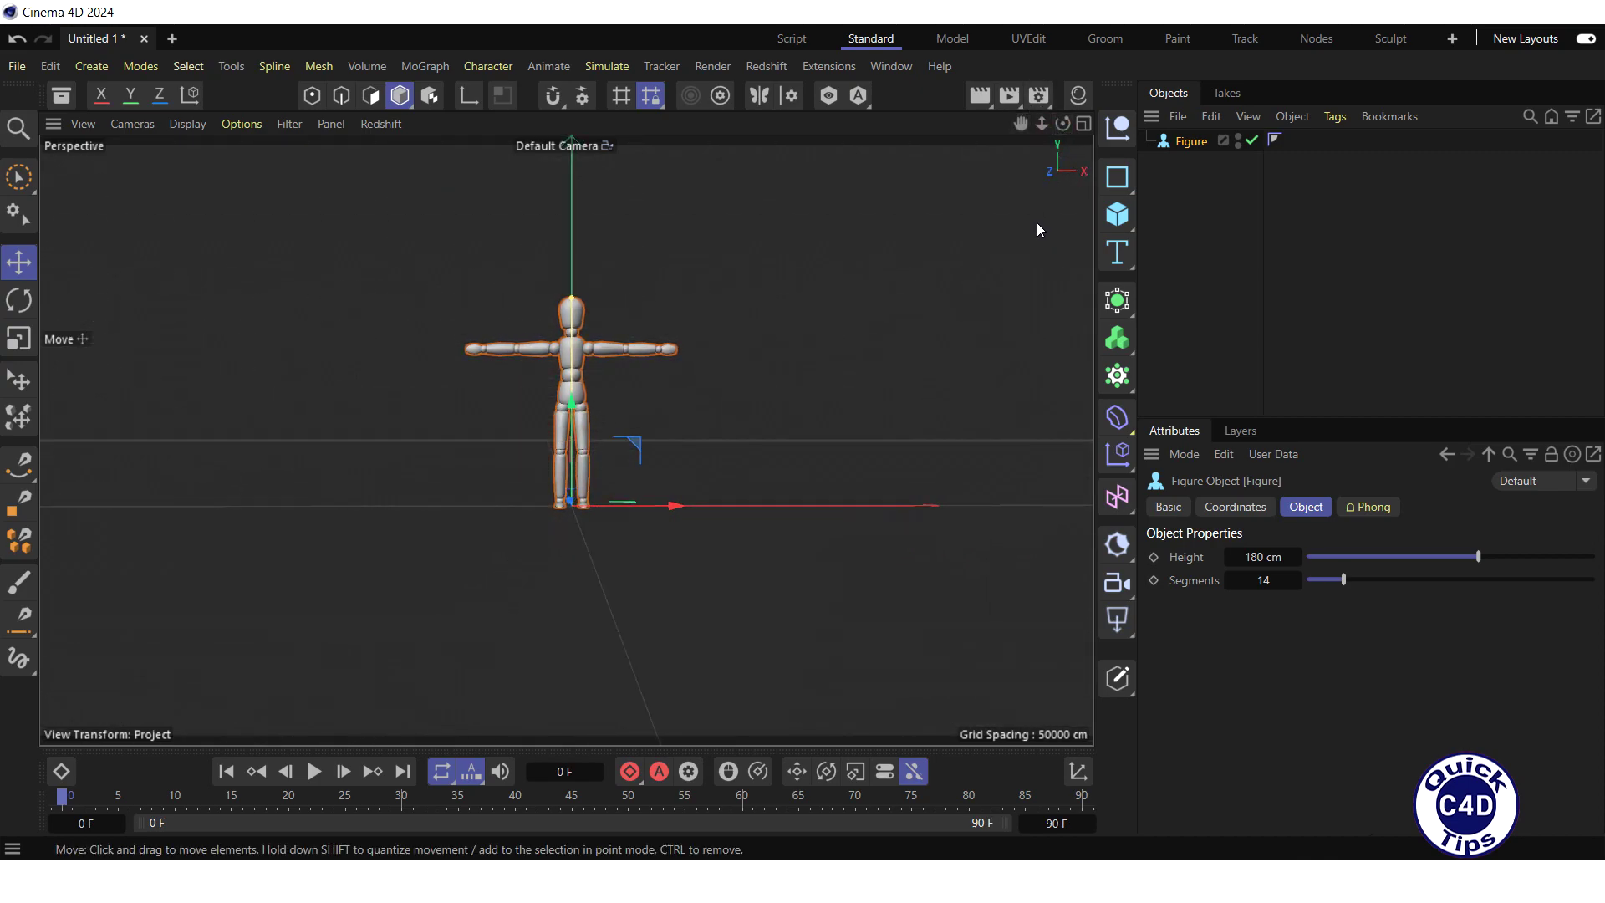
# Add an RS Camera, record a keyframe for it, and look through it in the viewport.
pyautogui.click(1119, 585)
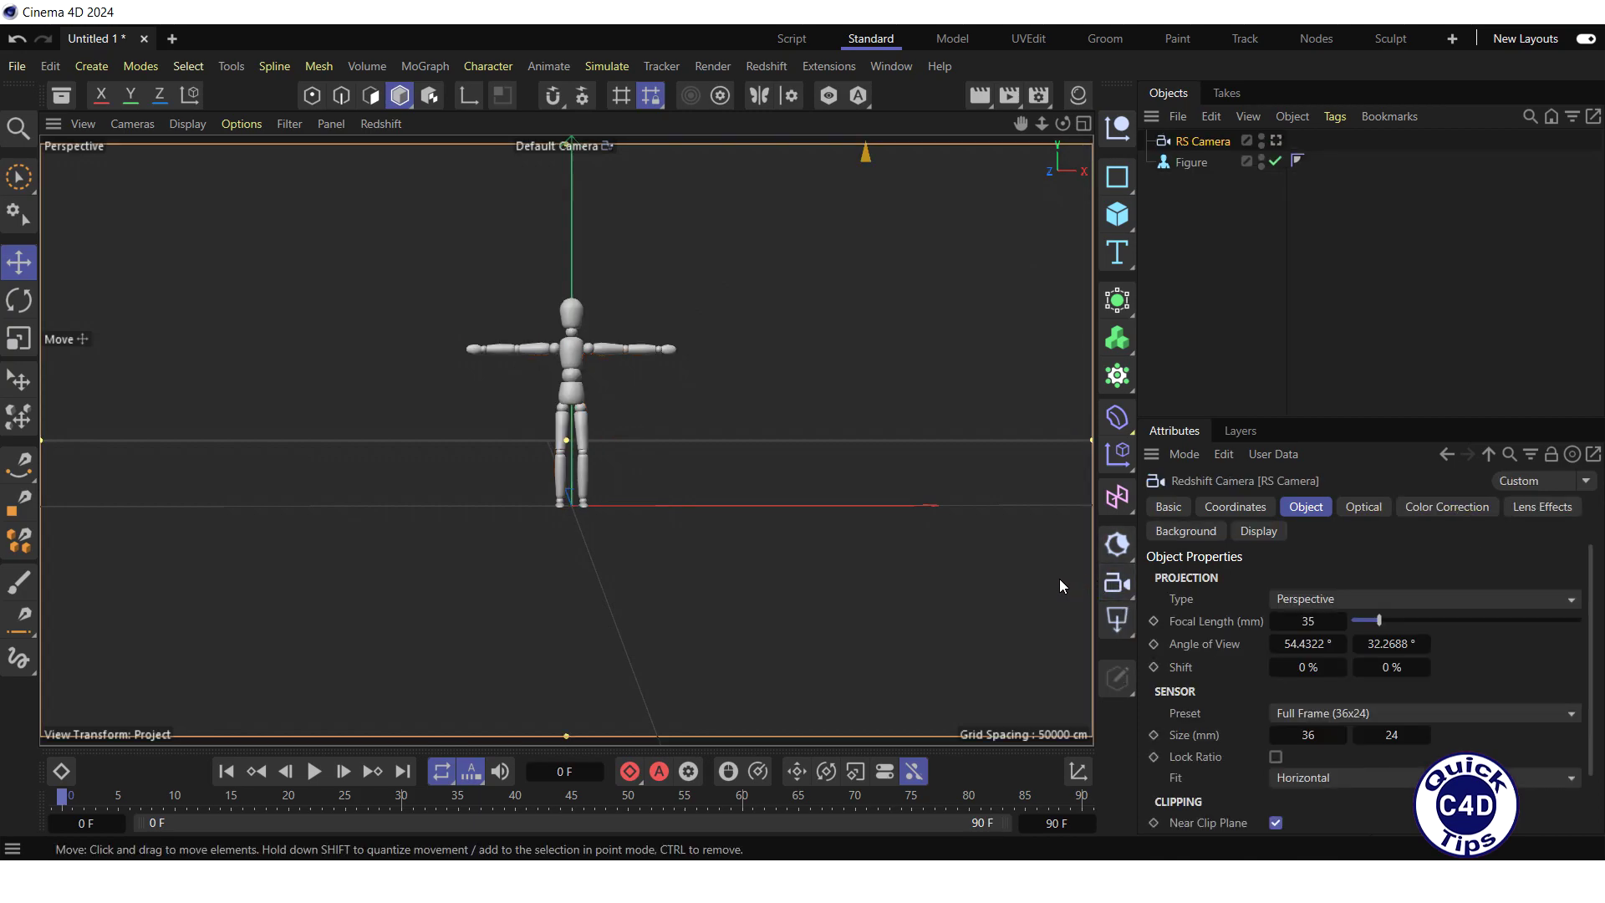
pyautogui.click(628, 772)
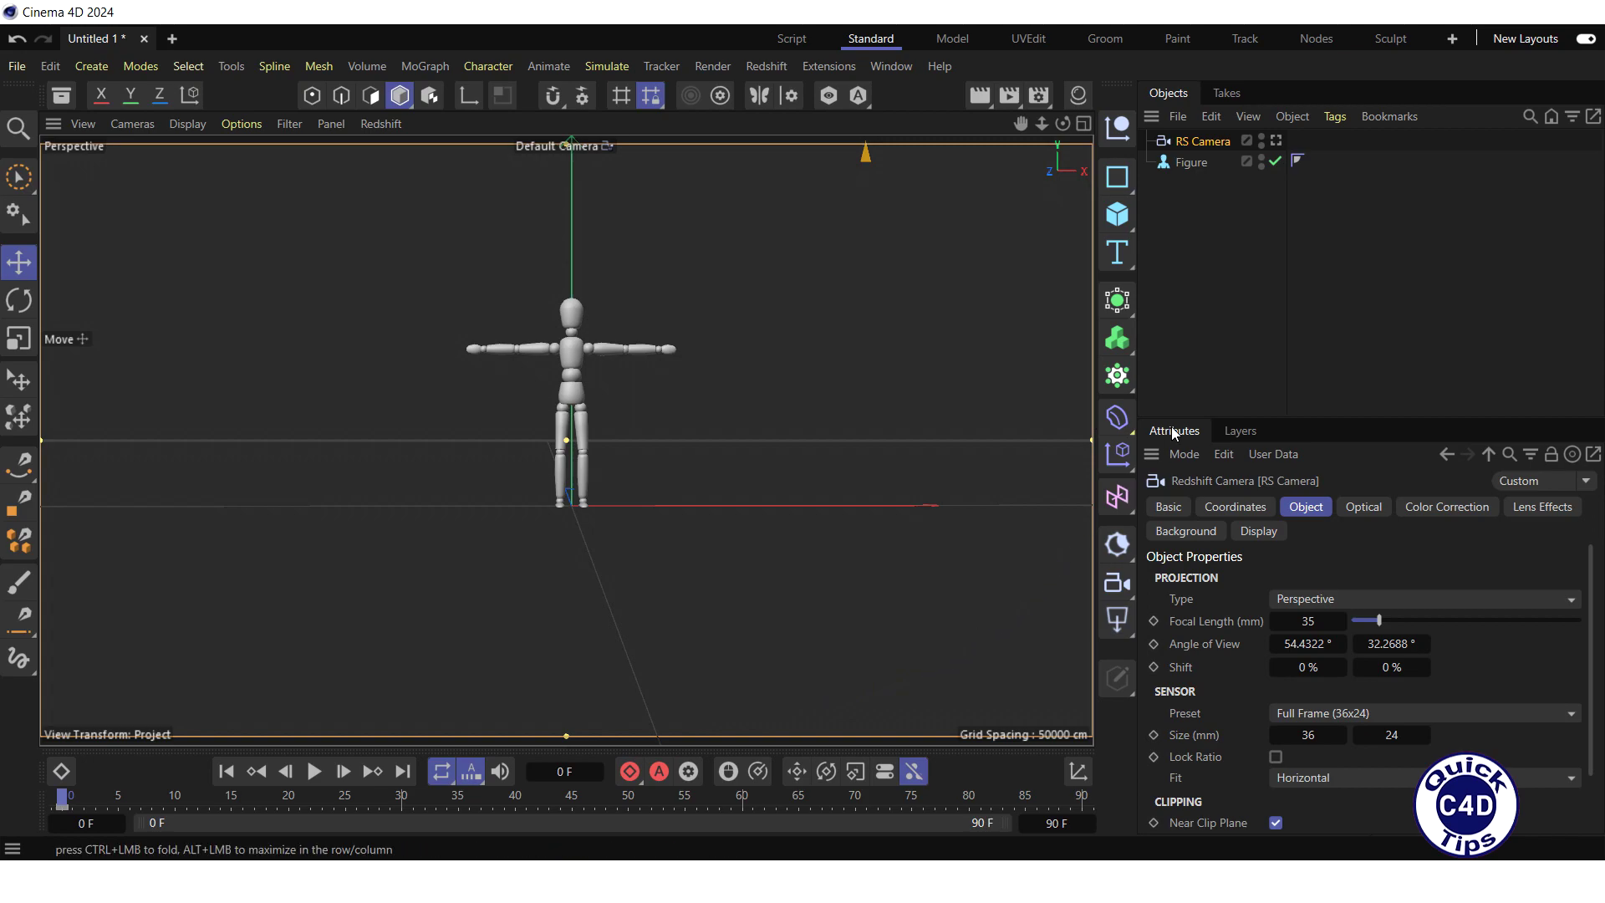
pyautogui.click(1276, 141)
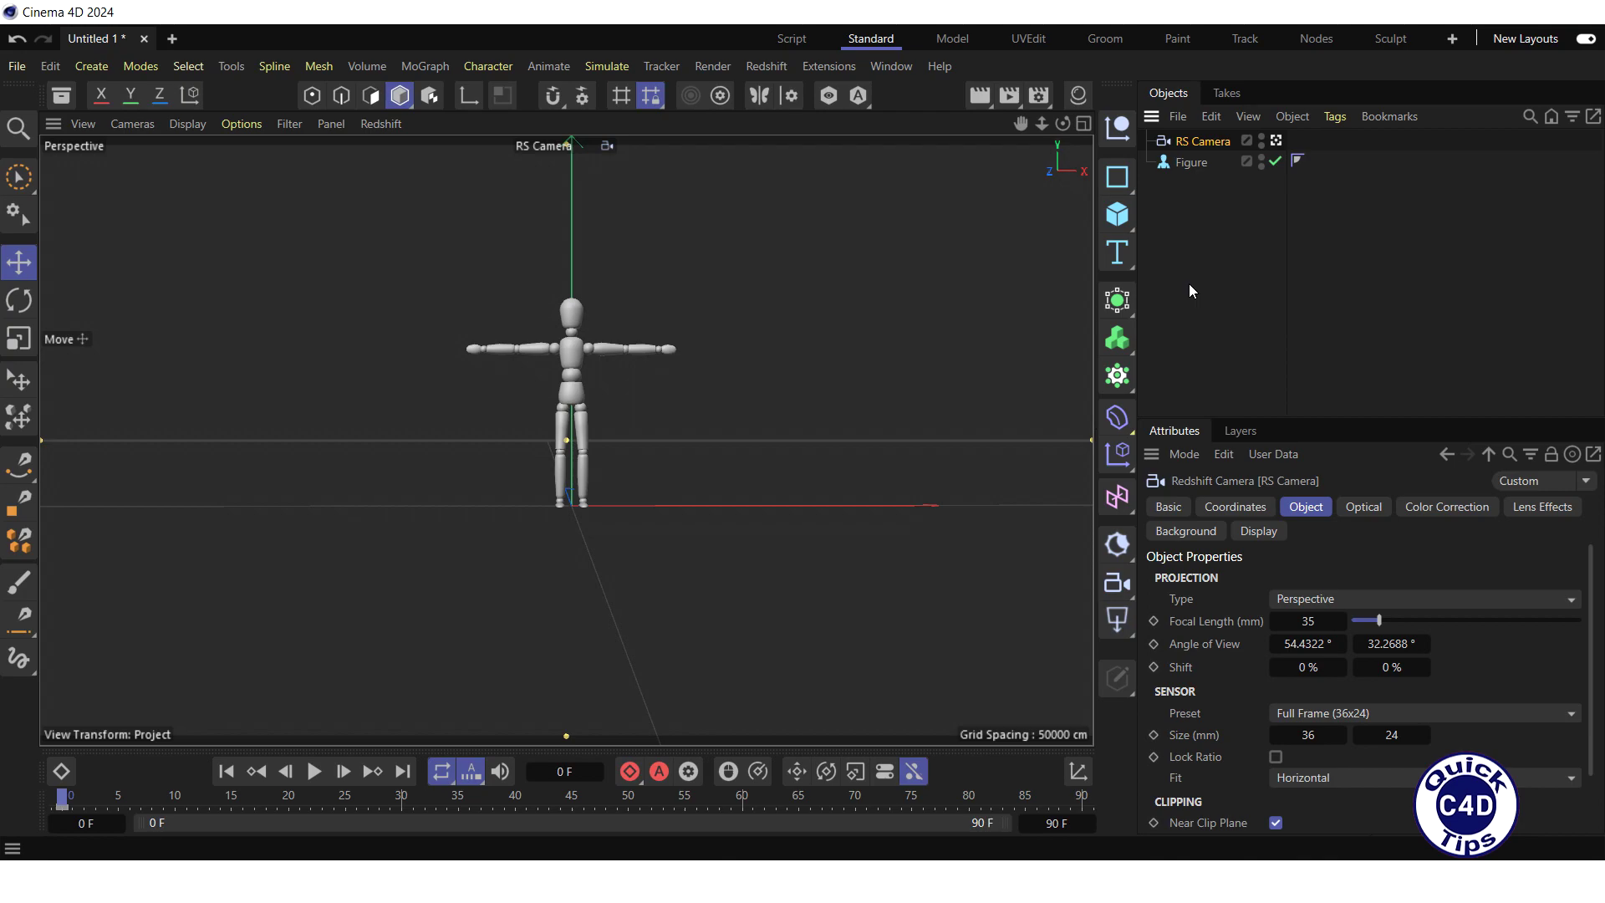
# Put a Vibrate tag on the RS Camera via its Animation Tags menu.
pyautogui.rightClick(1205, 142)
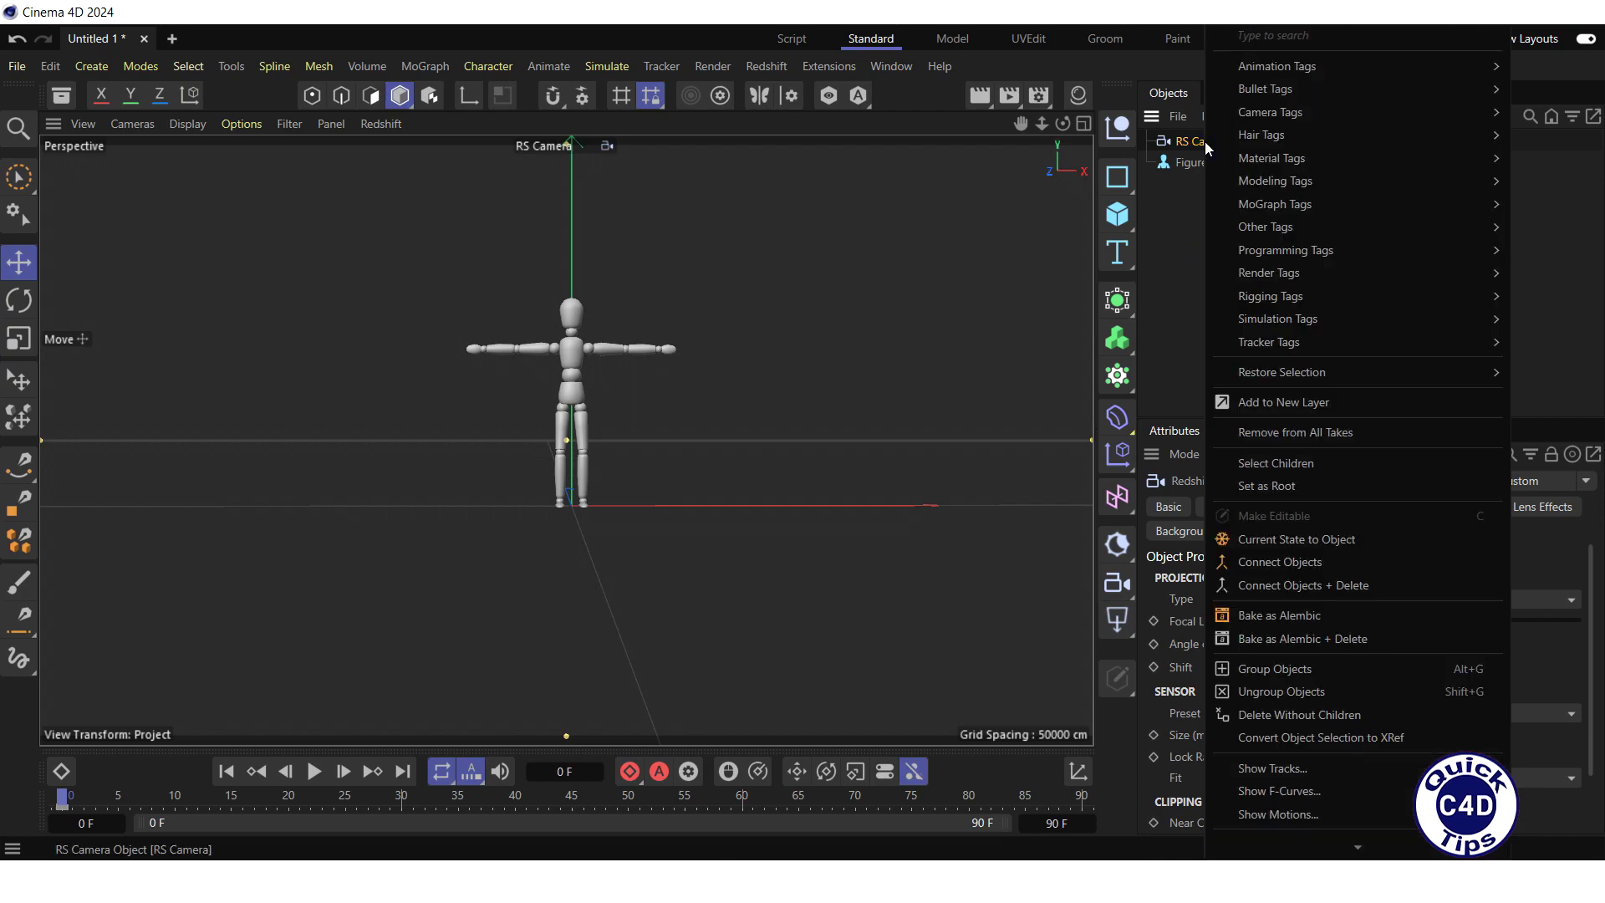
pyautogui.moveTo(1277, 67)
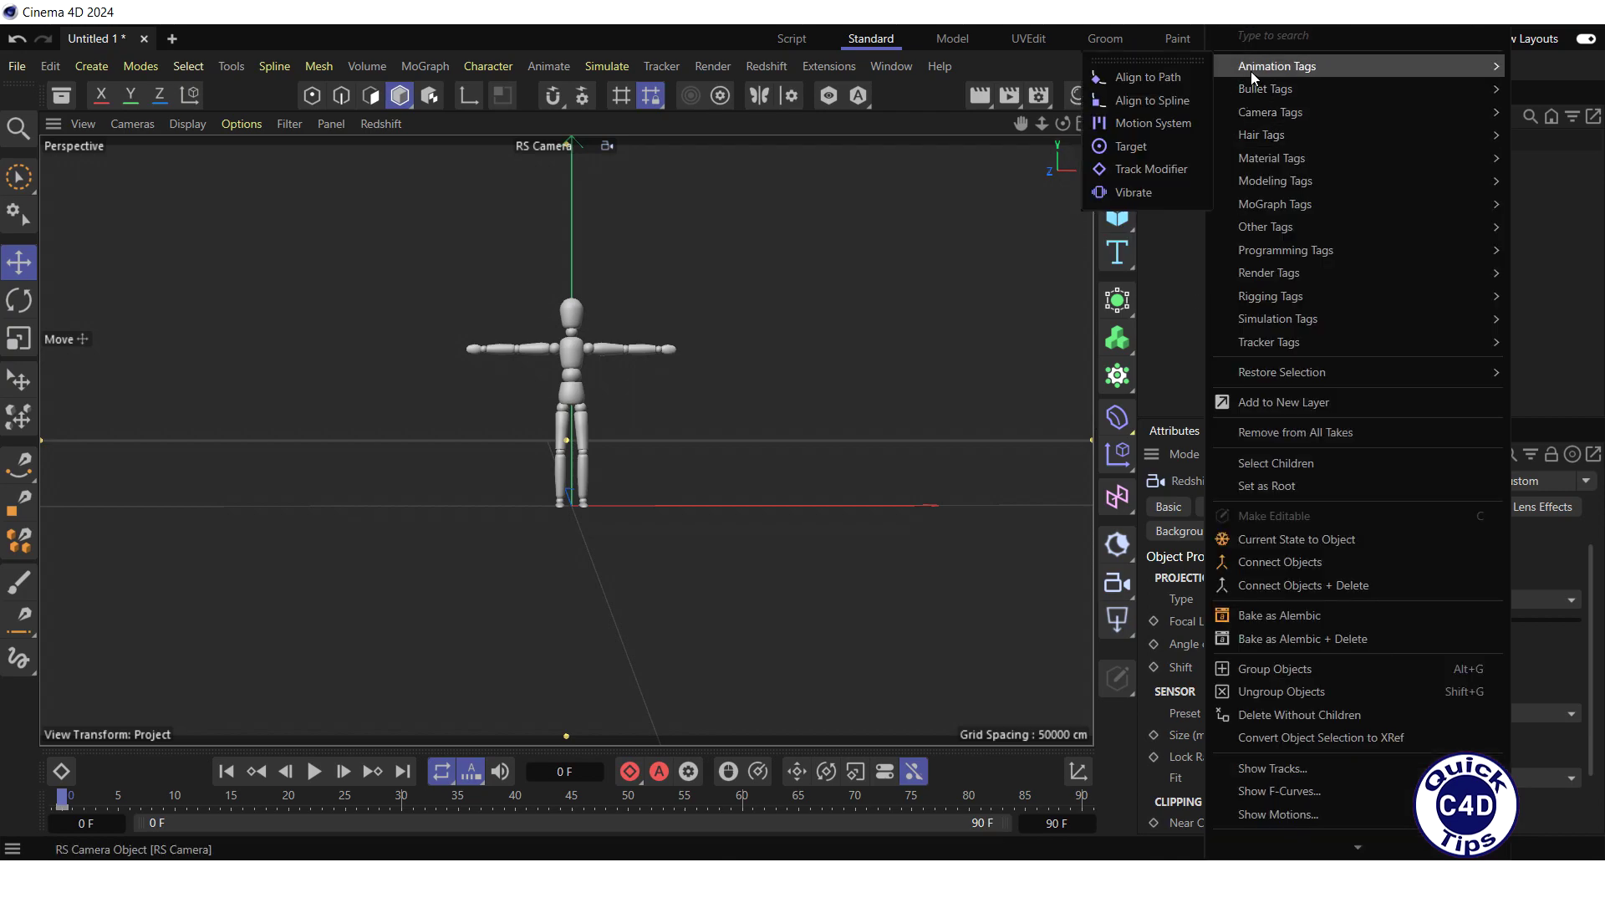
pyautogui.click(1141, 192)
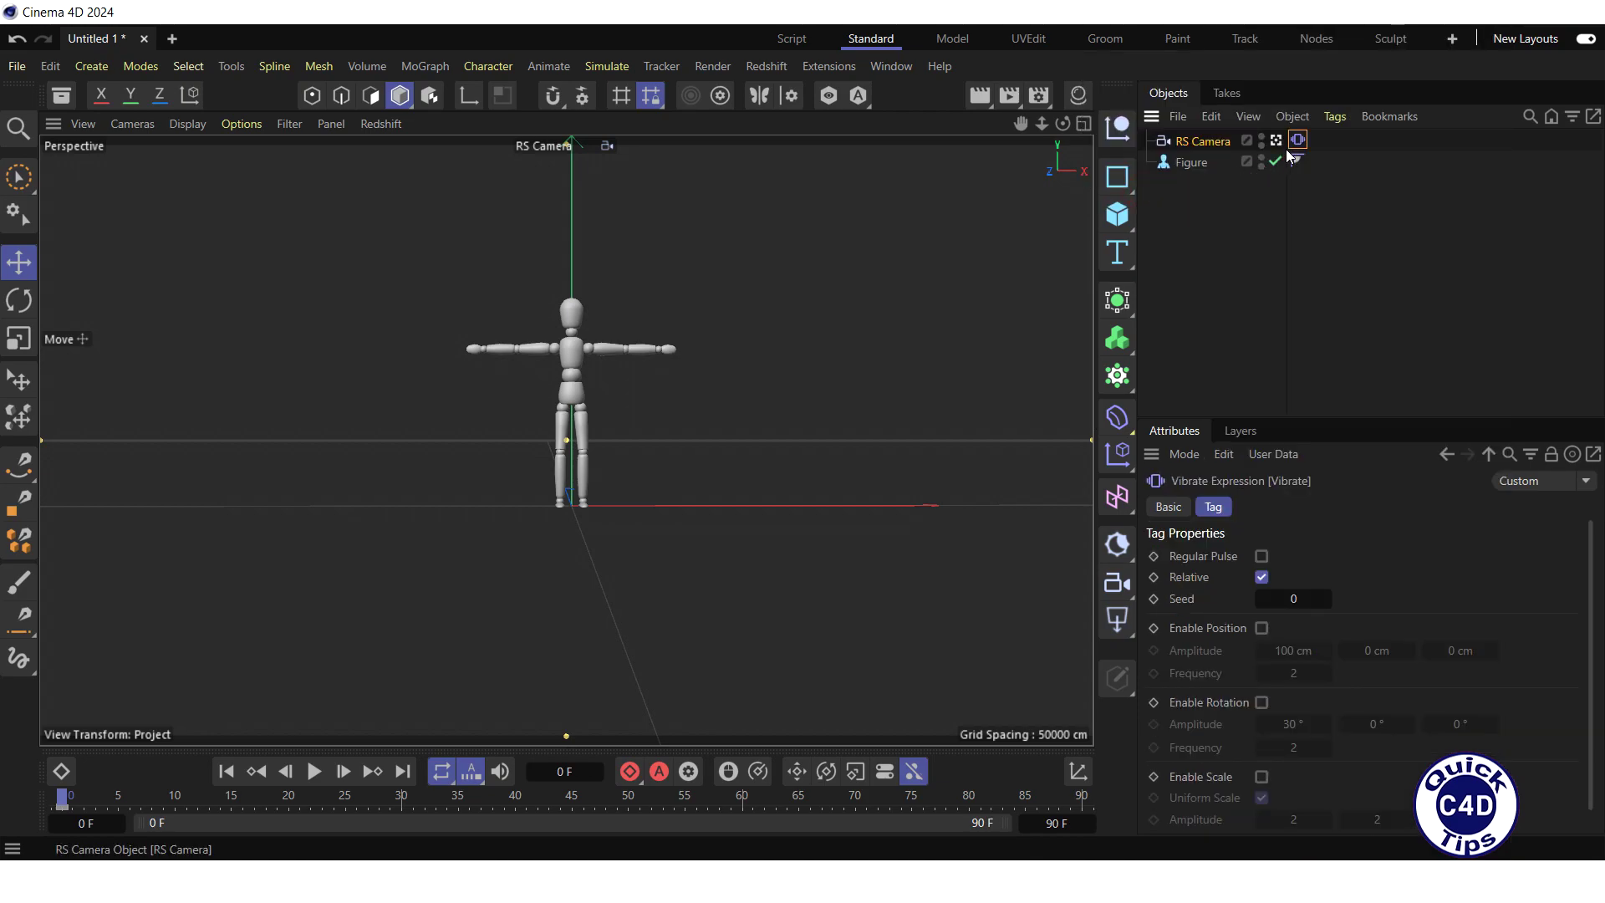
pyautogui.moveTo(1287, 150); pyautogui.dragTo(1308, 156)
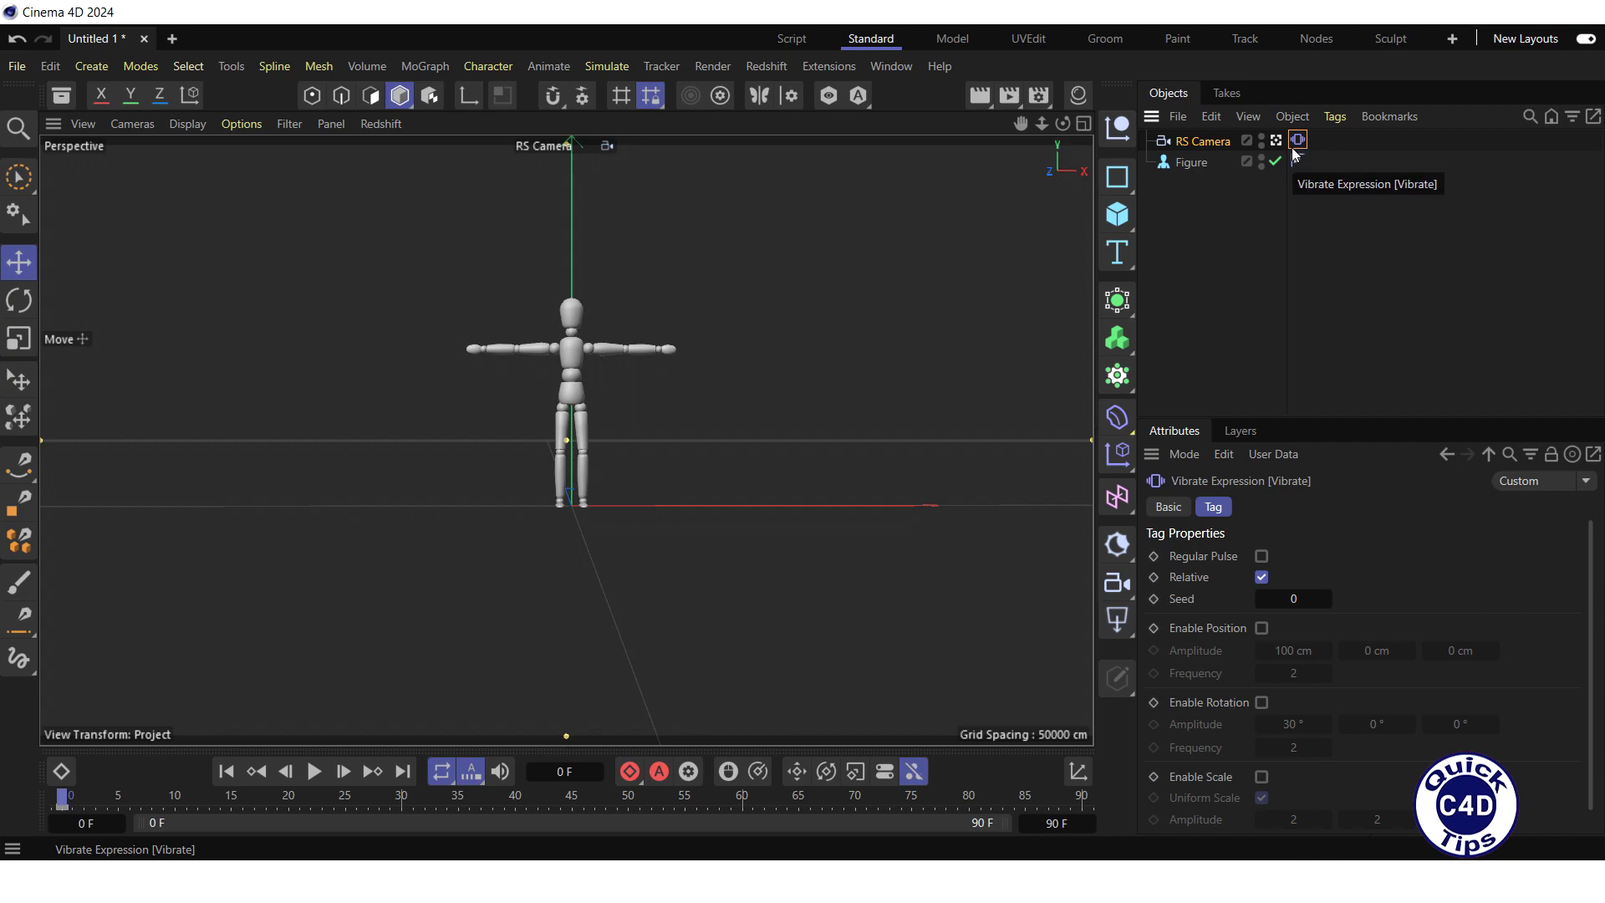
# Enlarge the Attributes panel and preview position, rotation and scale shake, with scale amplitude 2.79.
pyautogui.moveTo(1293, 154); pyautogui.dragTo(1275, 165)
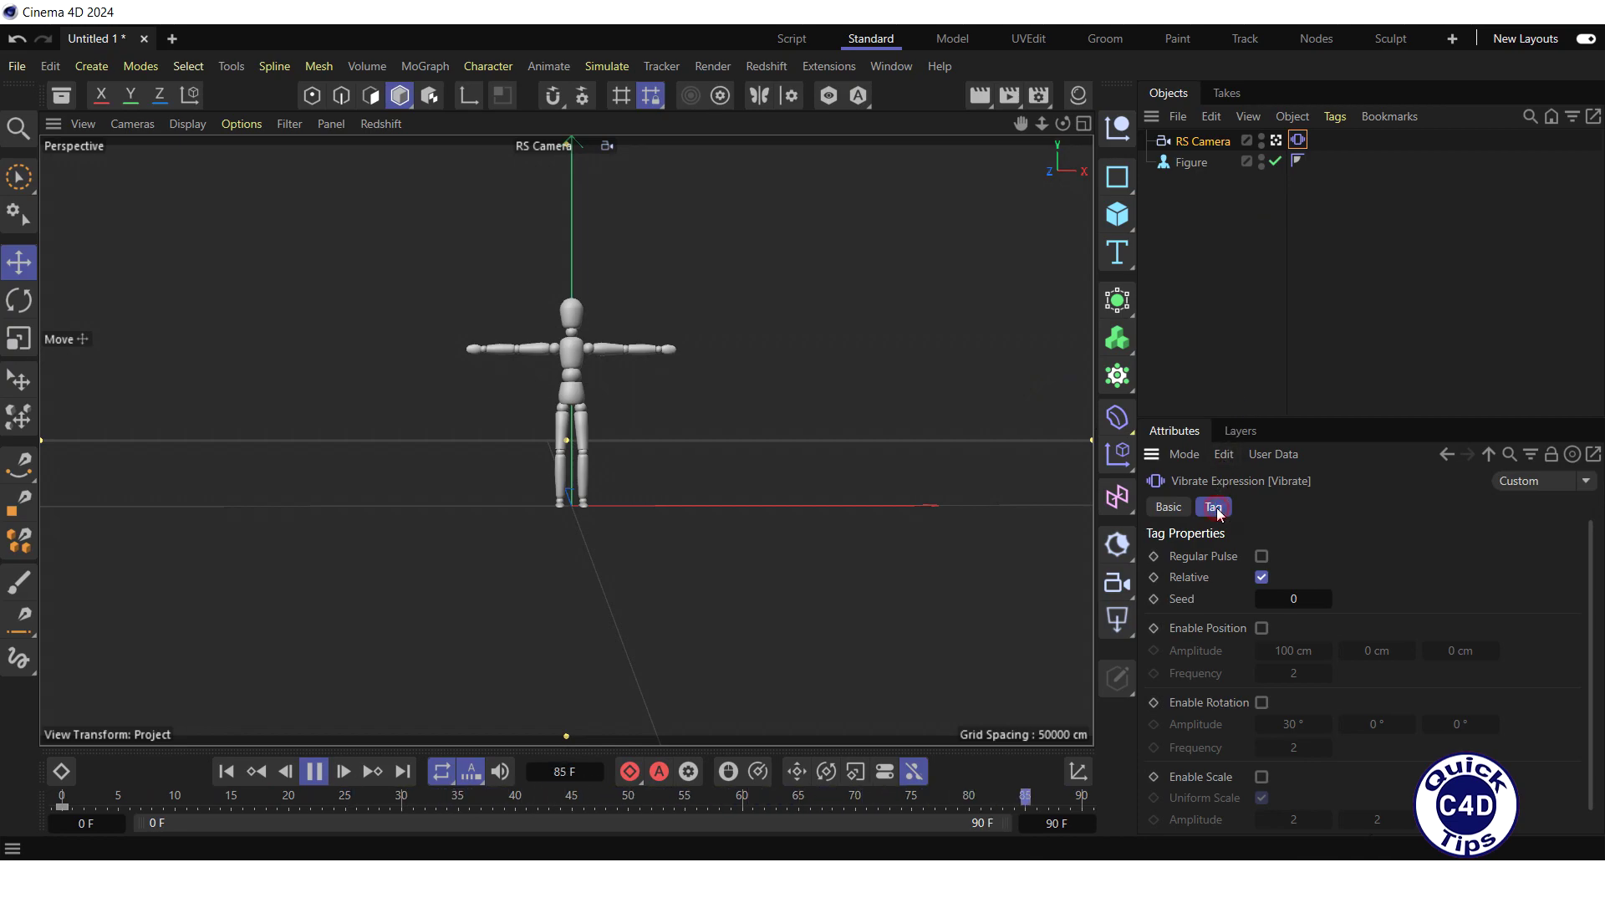
pyautogui.moveTo(1329, 418); pyautogui.dragTo(1300, 242)
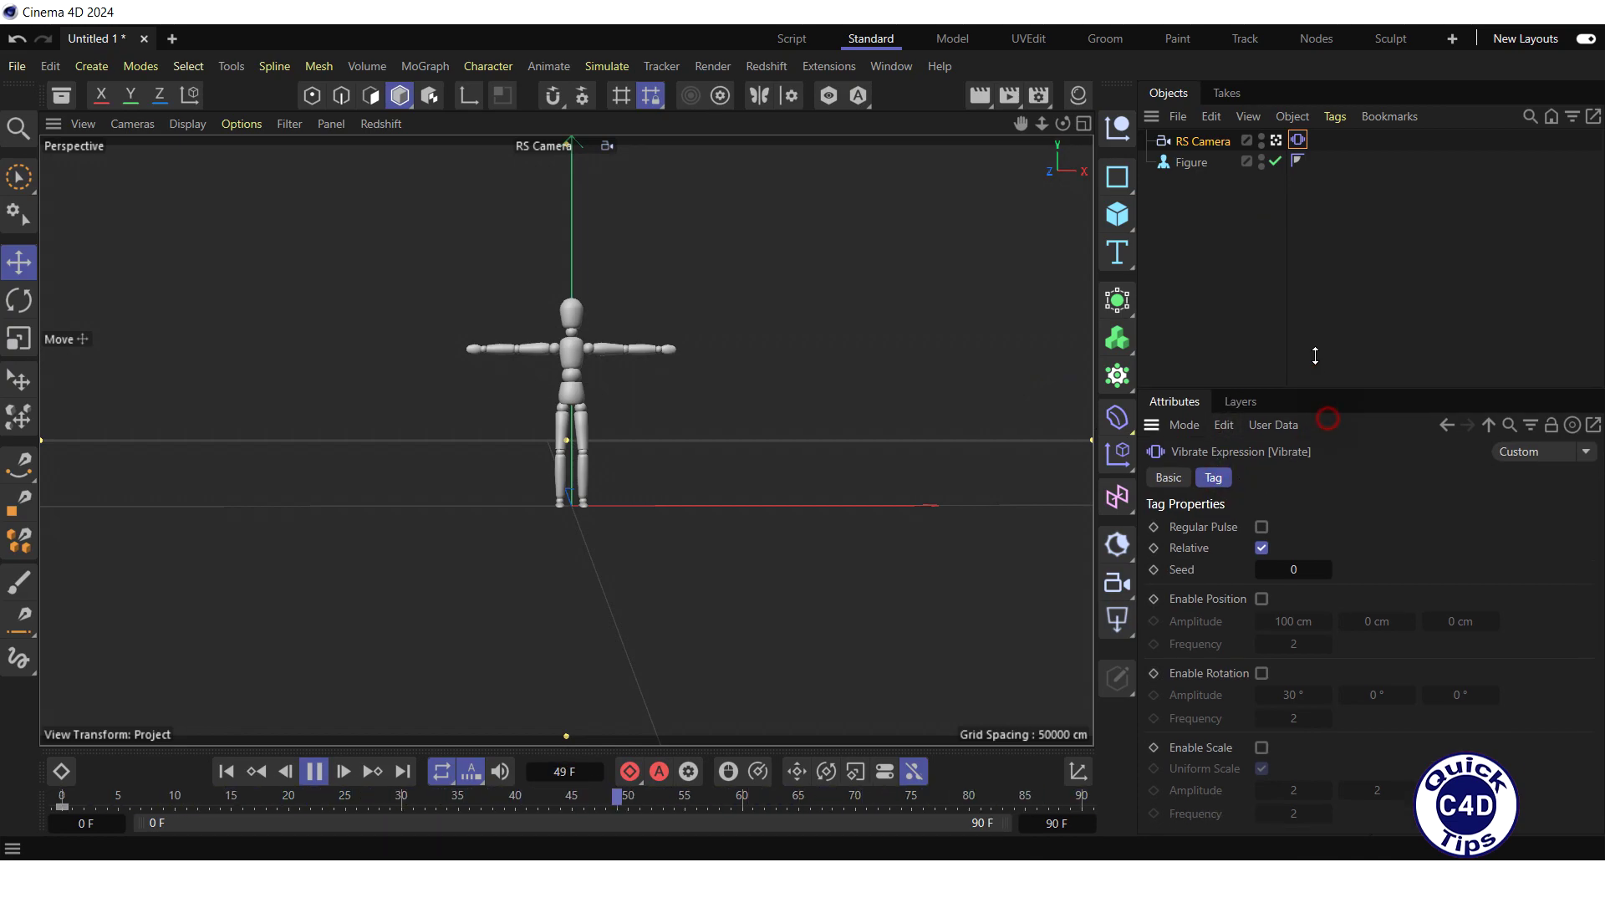
pyautogui.click(1262, 453)
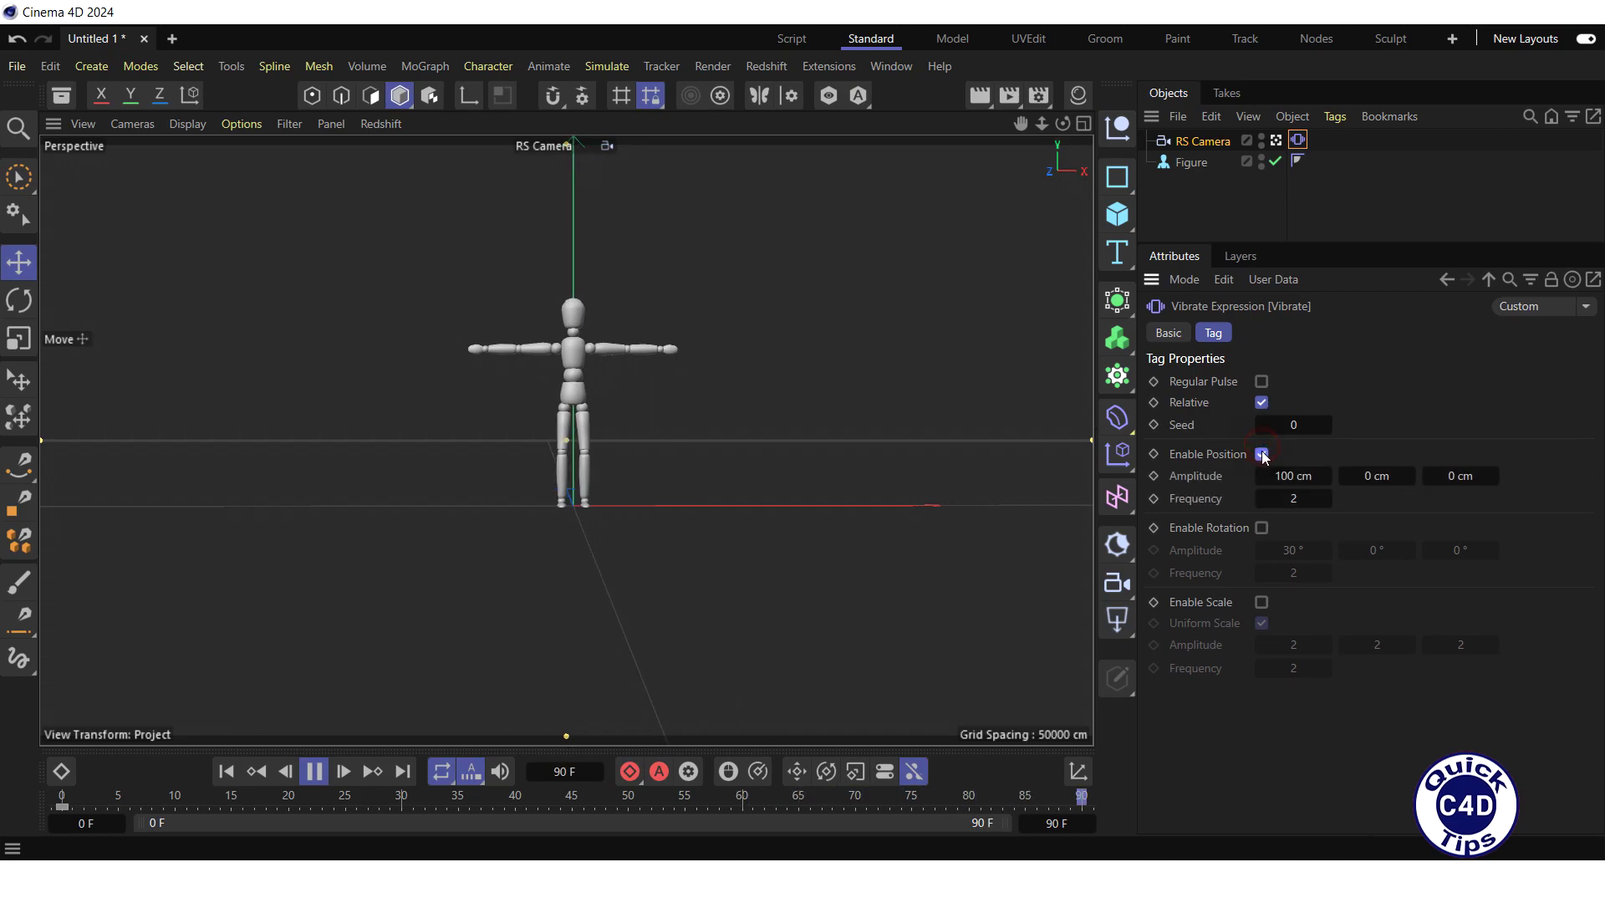
pyautogui.click(1261, 454)
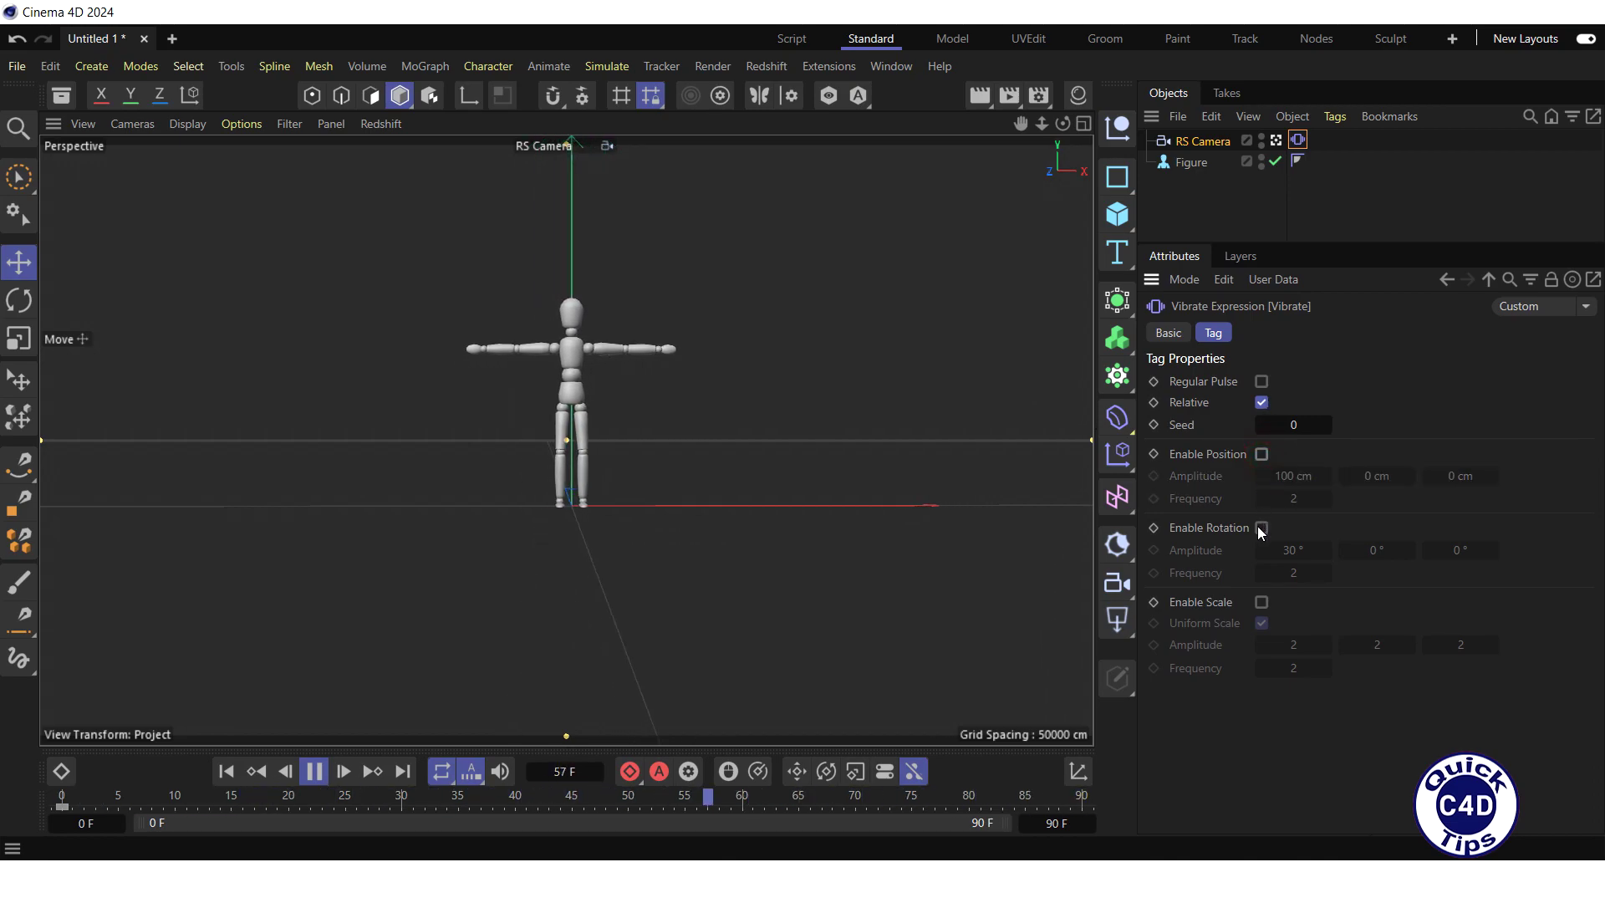
pyautogui.click(1262, 527)
pyautogui.click(1261, 527)
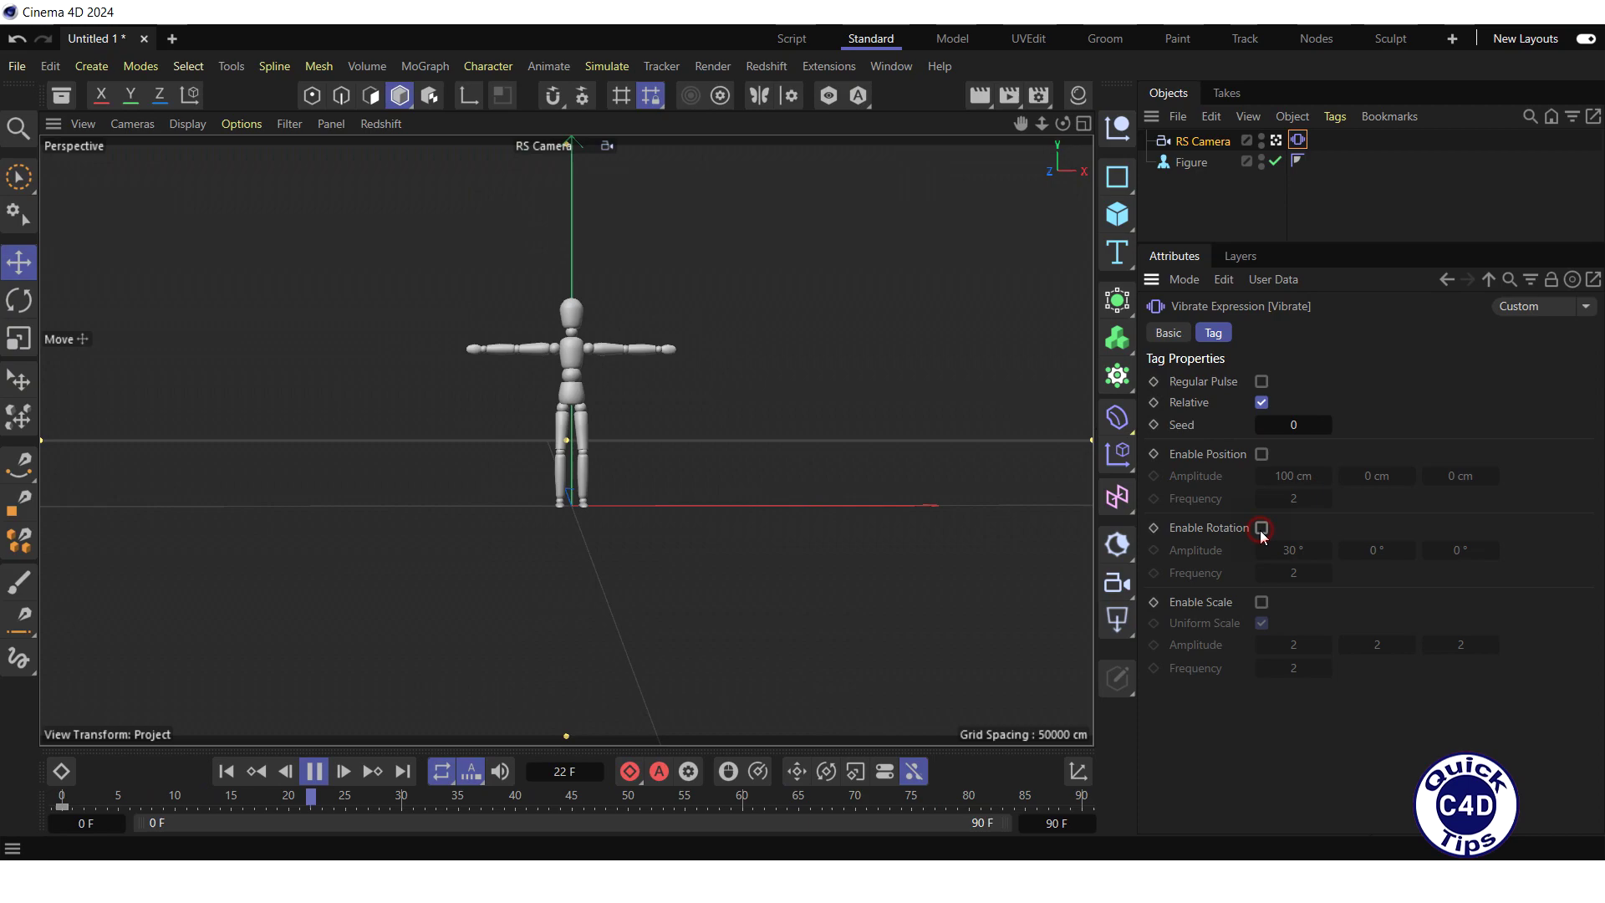
pyautogui.click(1261, 602)
pyautogui.moveTo(1286, 643); pyautogui.dragTo(1321, 644)
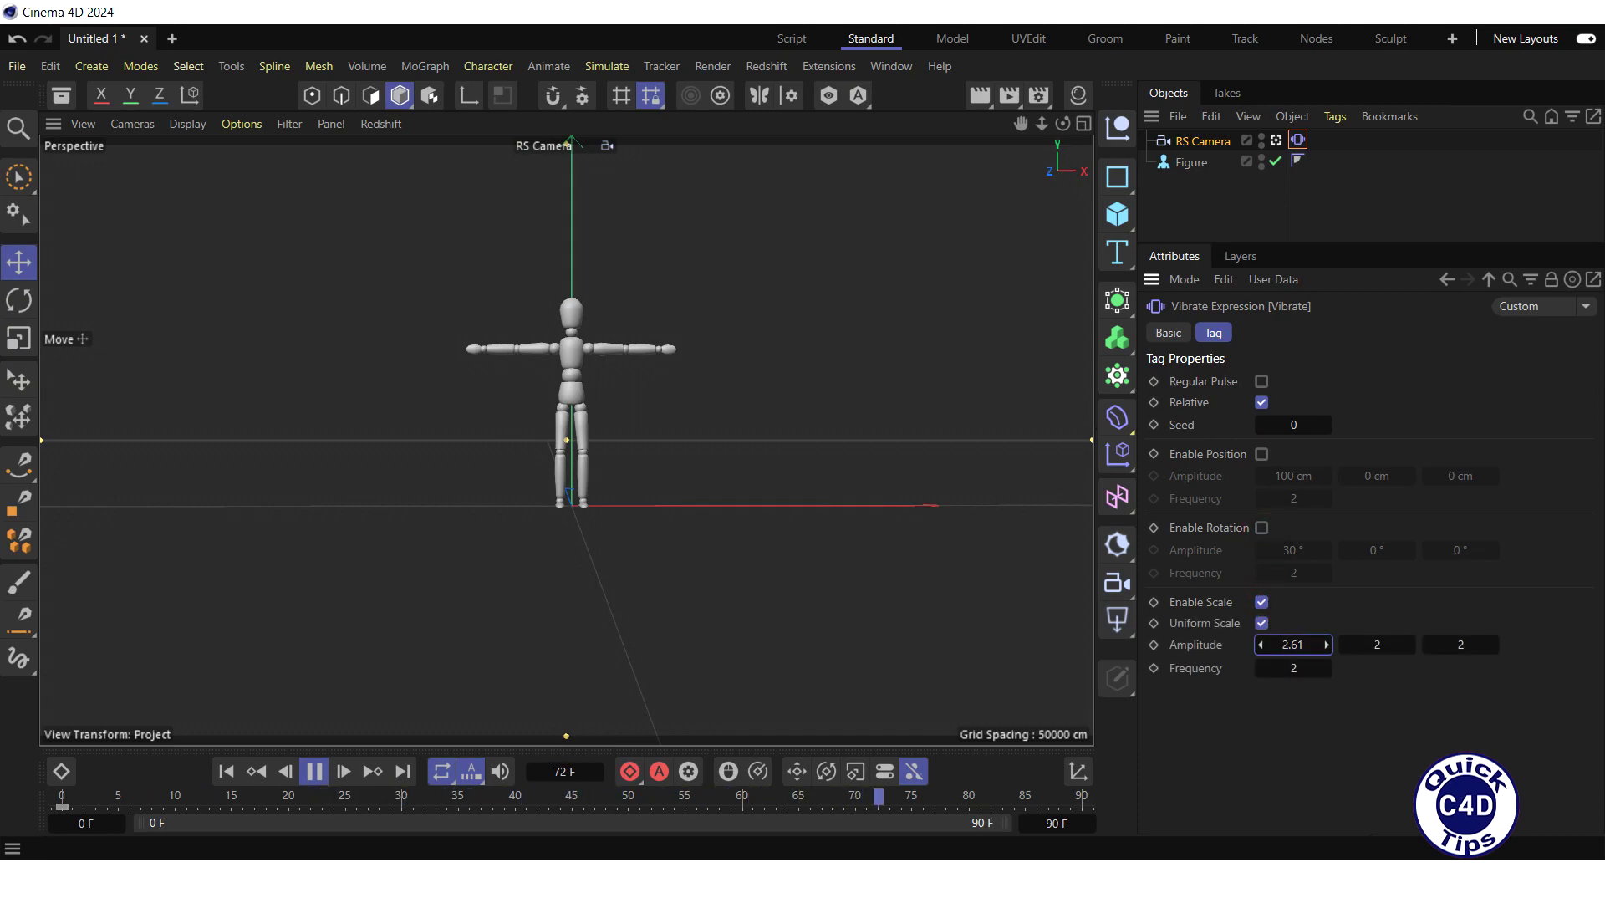
# Preview Regular Pulse, then turn scale, rotation, position shake and Regular Pulse back off.
pyautogui.click(1262, 381)
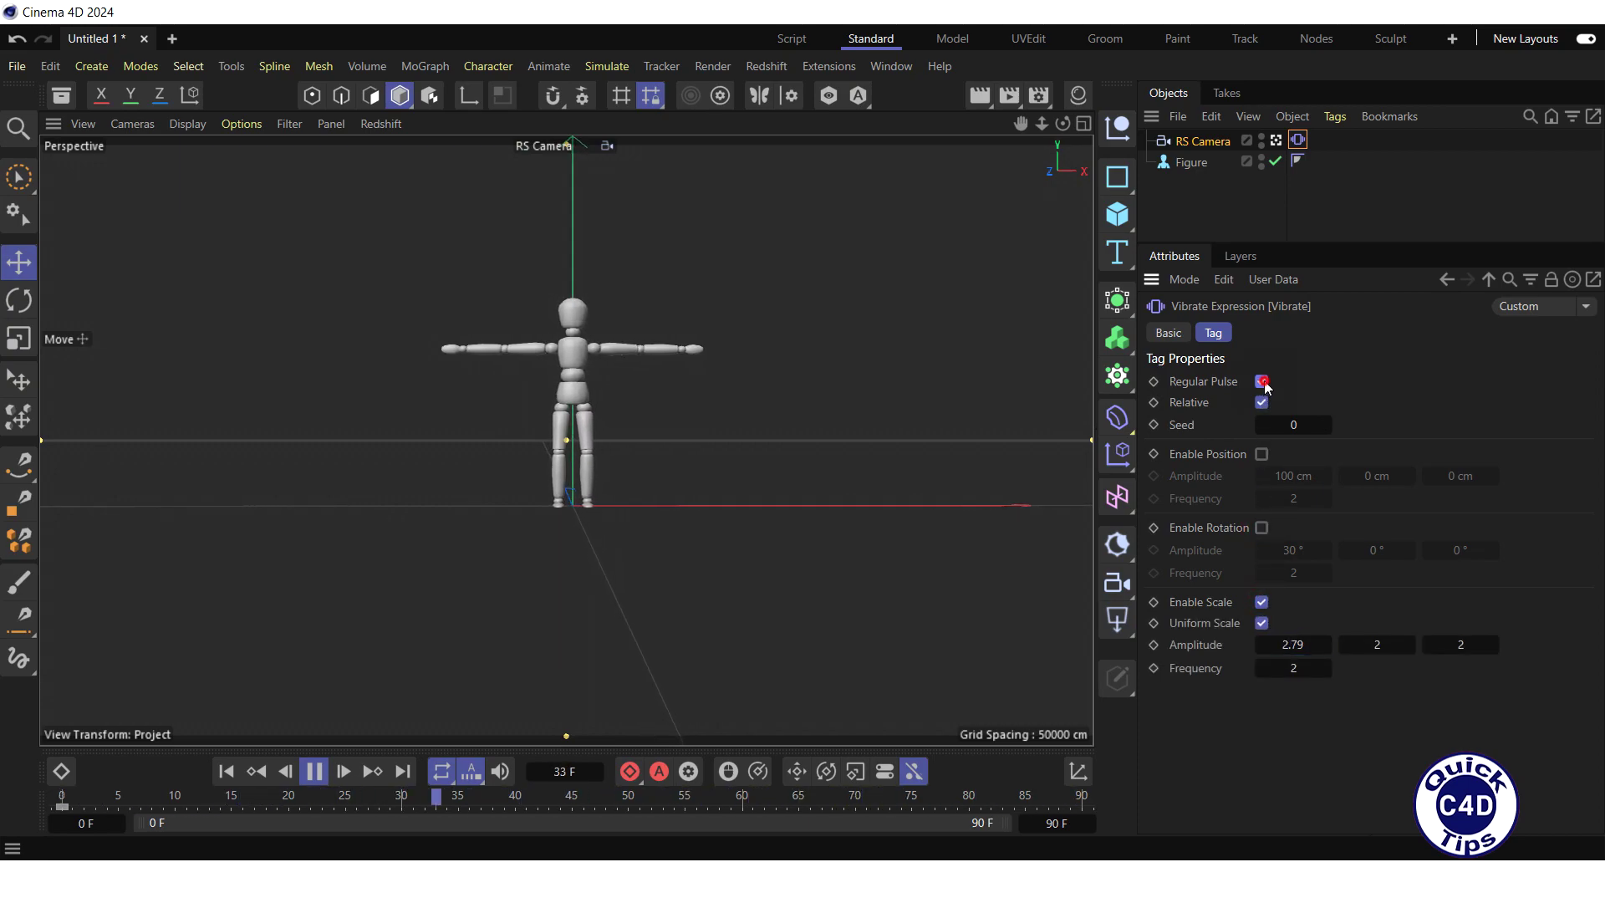
pyautogui.click(1261, 601)
pyautogui.click(1261, 527)
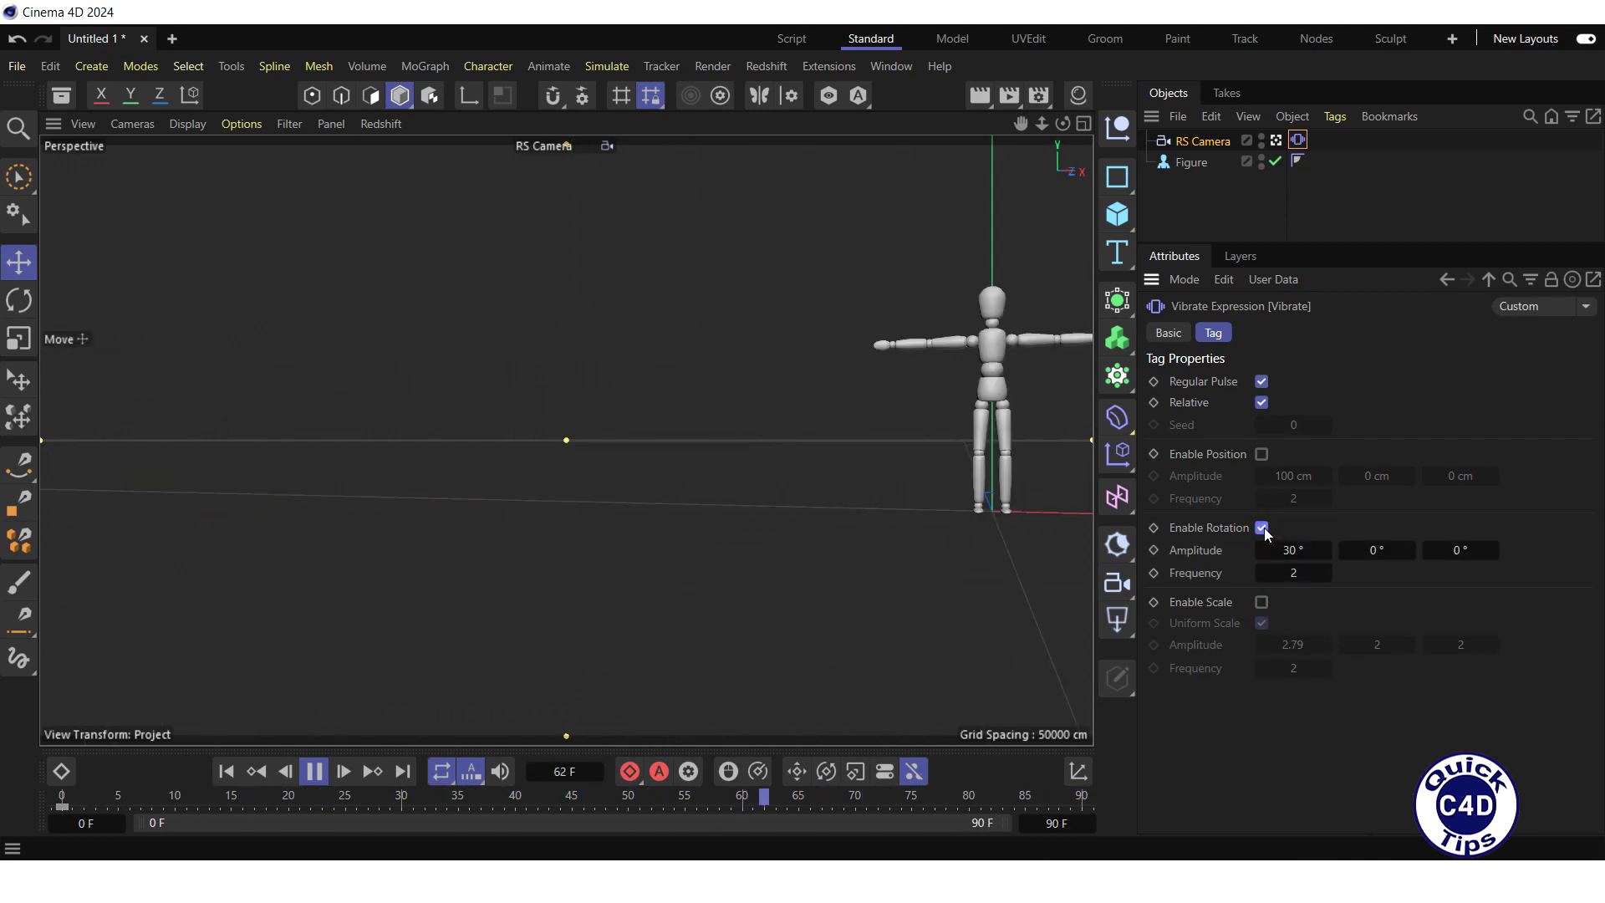
pyautogui.click(1261, 528)
pyautogui.click(1262, 454)
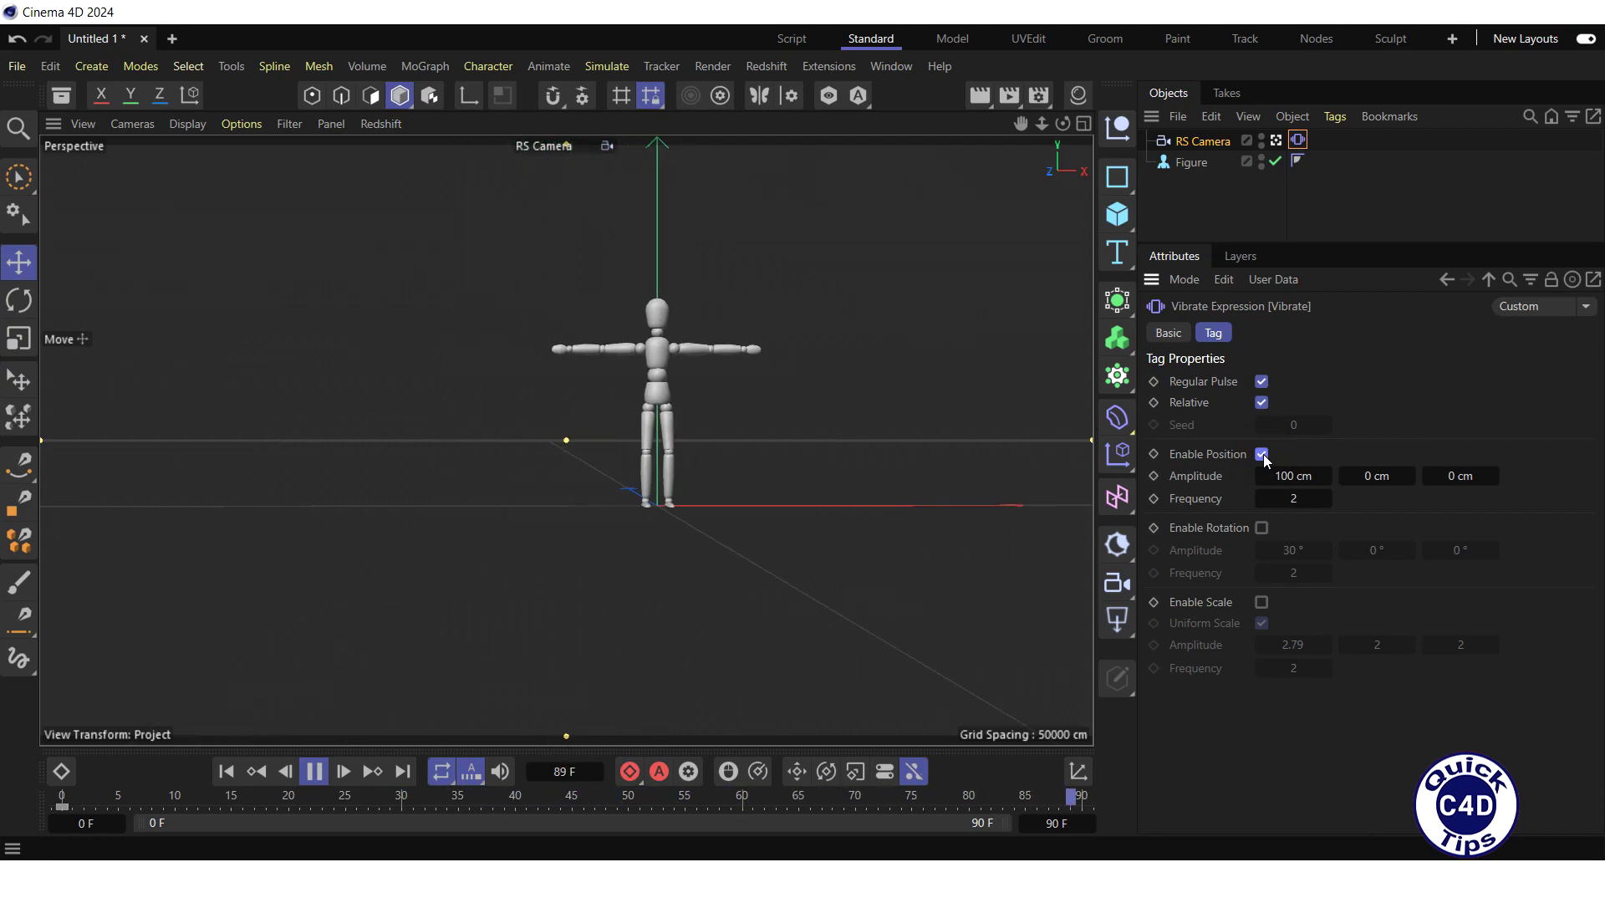
pyautogui.click(1262, 454)
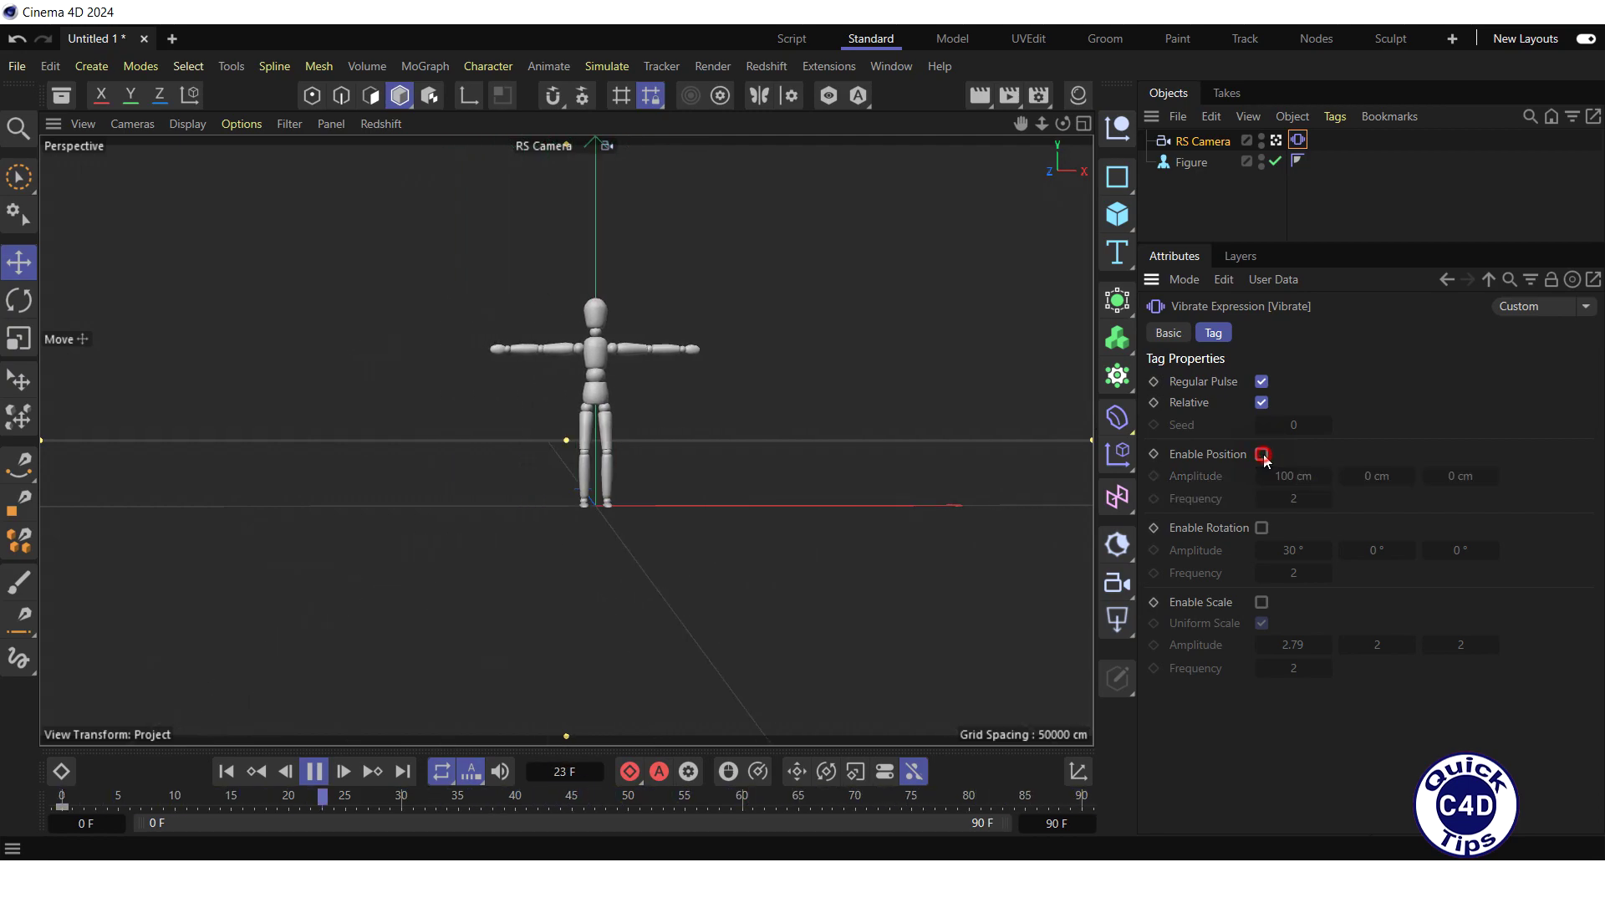
pyautogui.click(1262, 384)
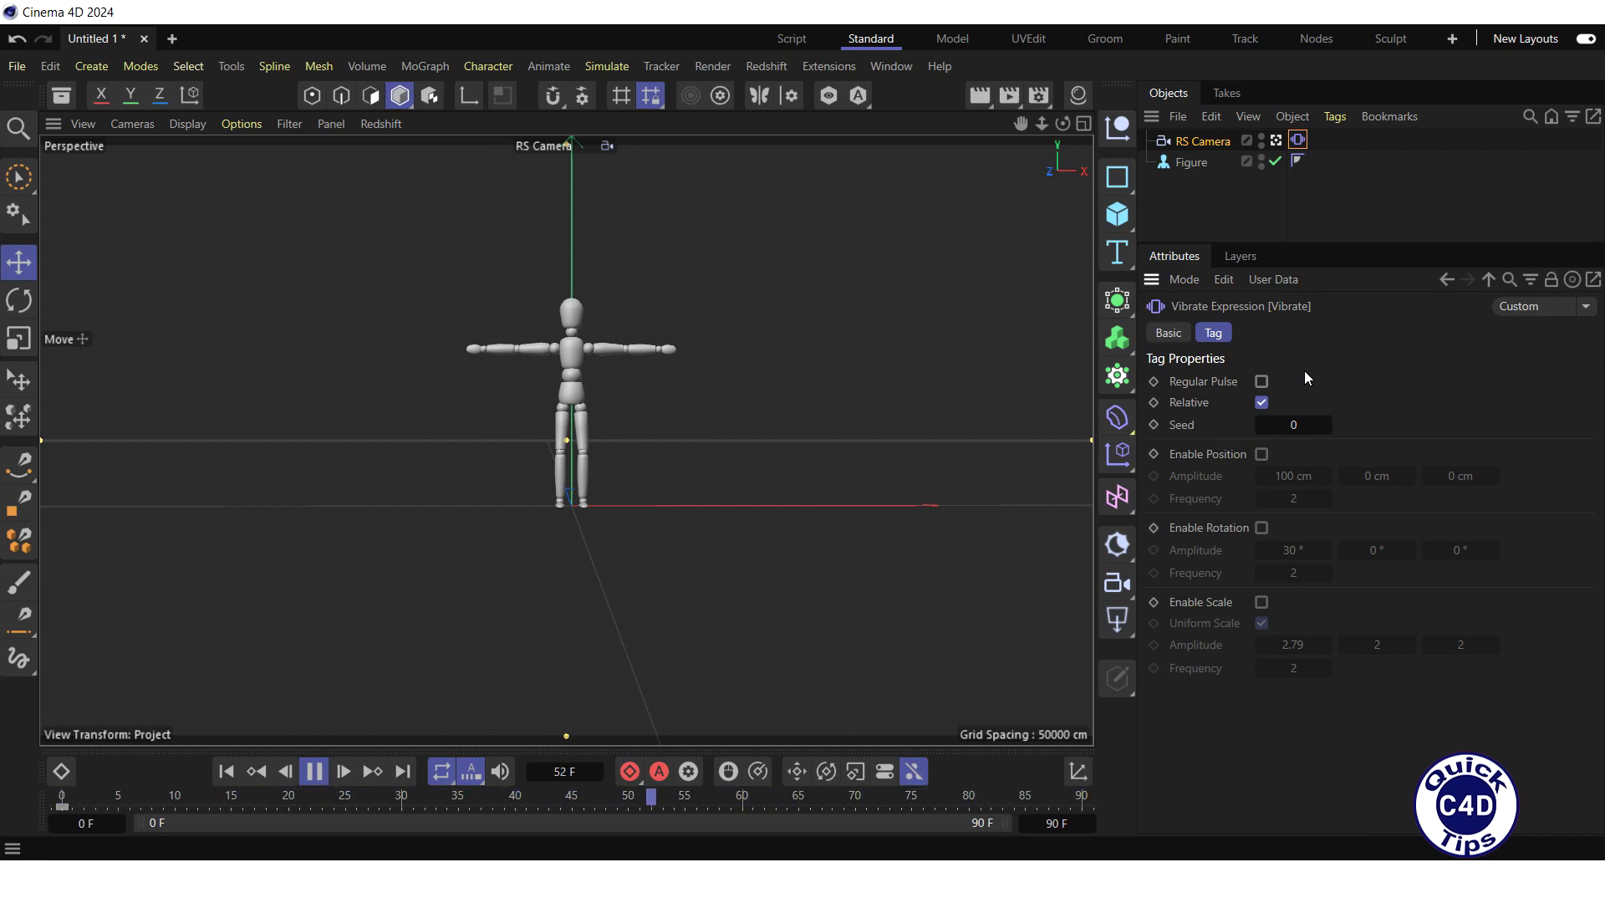
# Enable position shake with 3 cm X and Y amplitude.
pyautogui.click(1262, 454)
pyautogui.click(1285, 475)
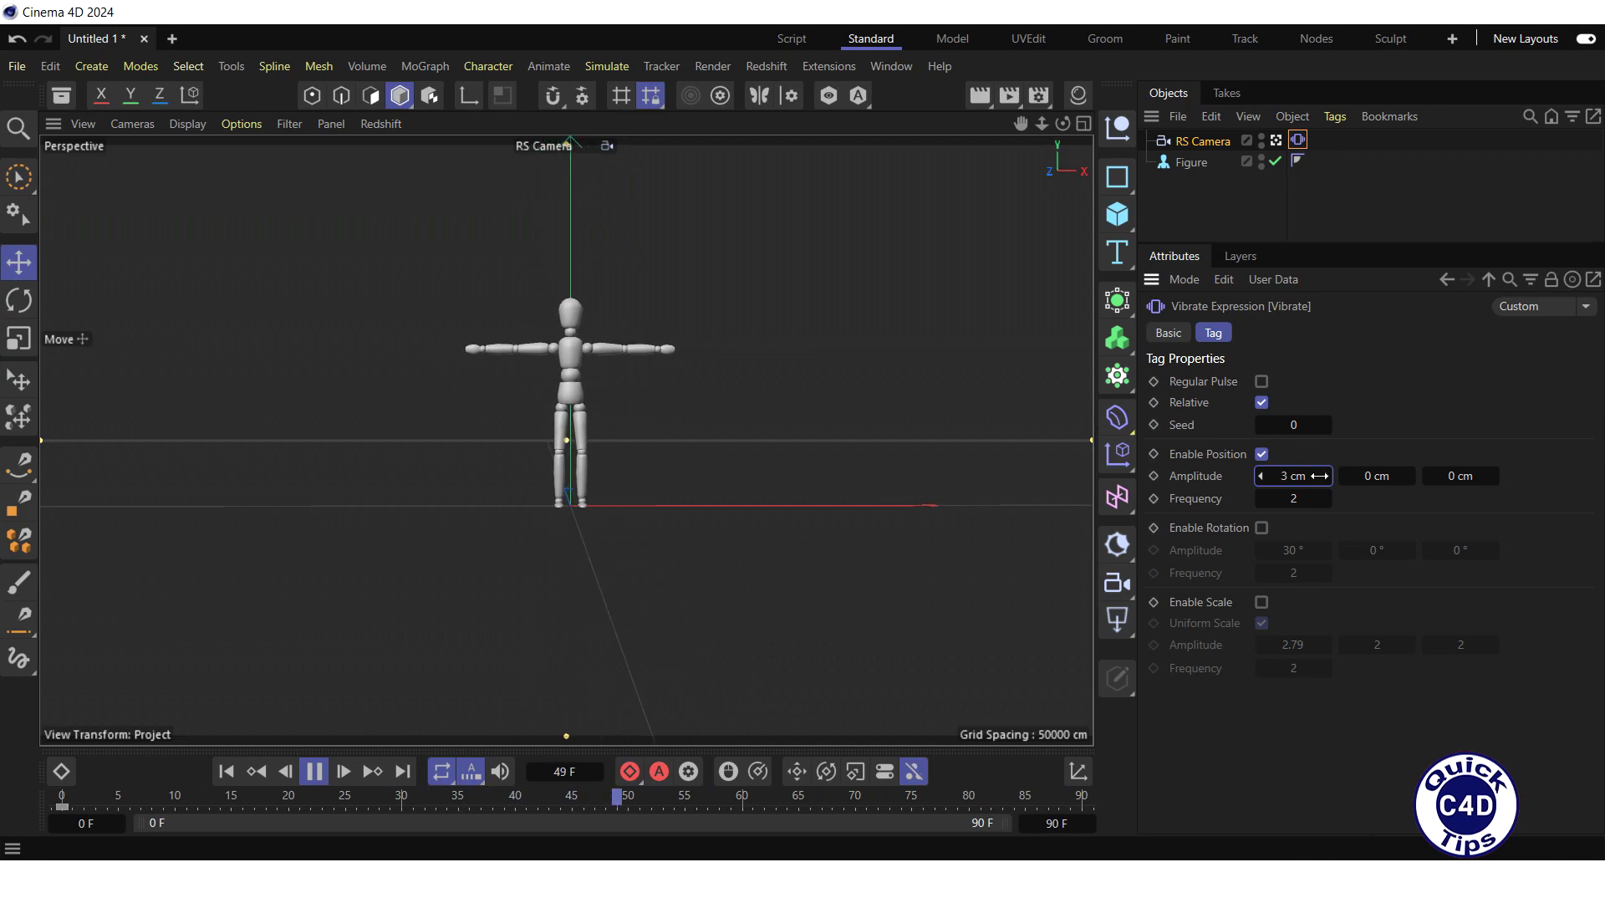
pyautogui.write('3')
pyautogui.press('Tab')
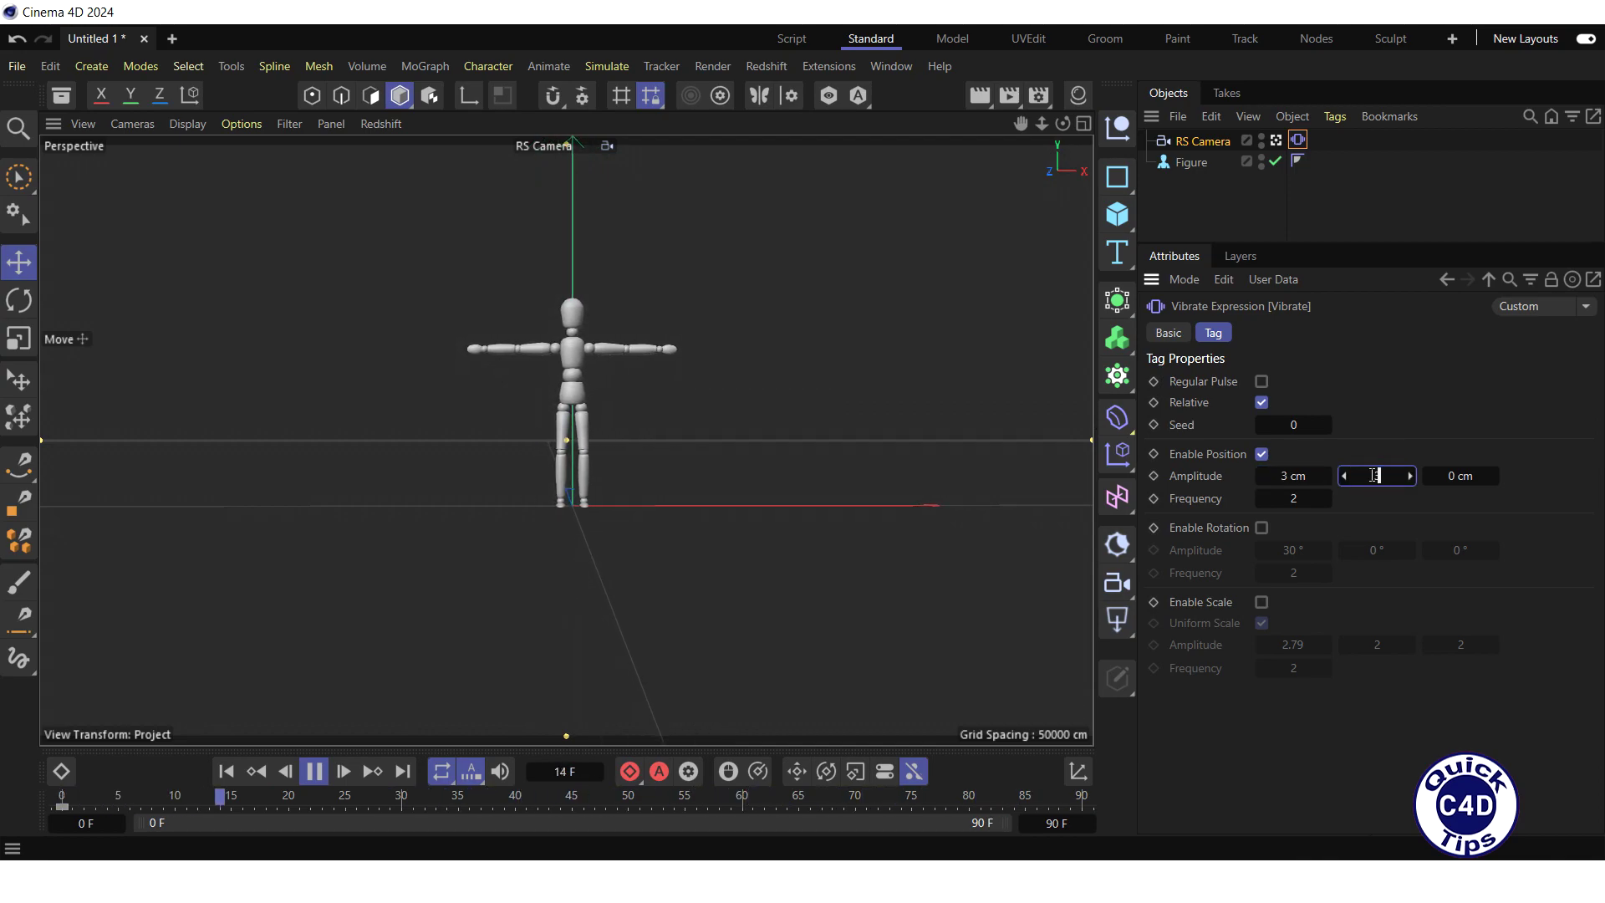
pyautogui.write('3')
pyautogui.press('Return')
pyautogui.click(1287, 498)
pyautogui.write('1')
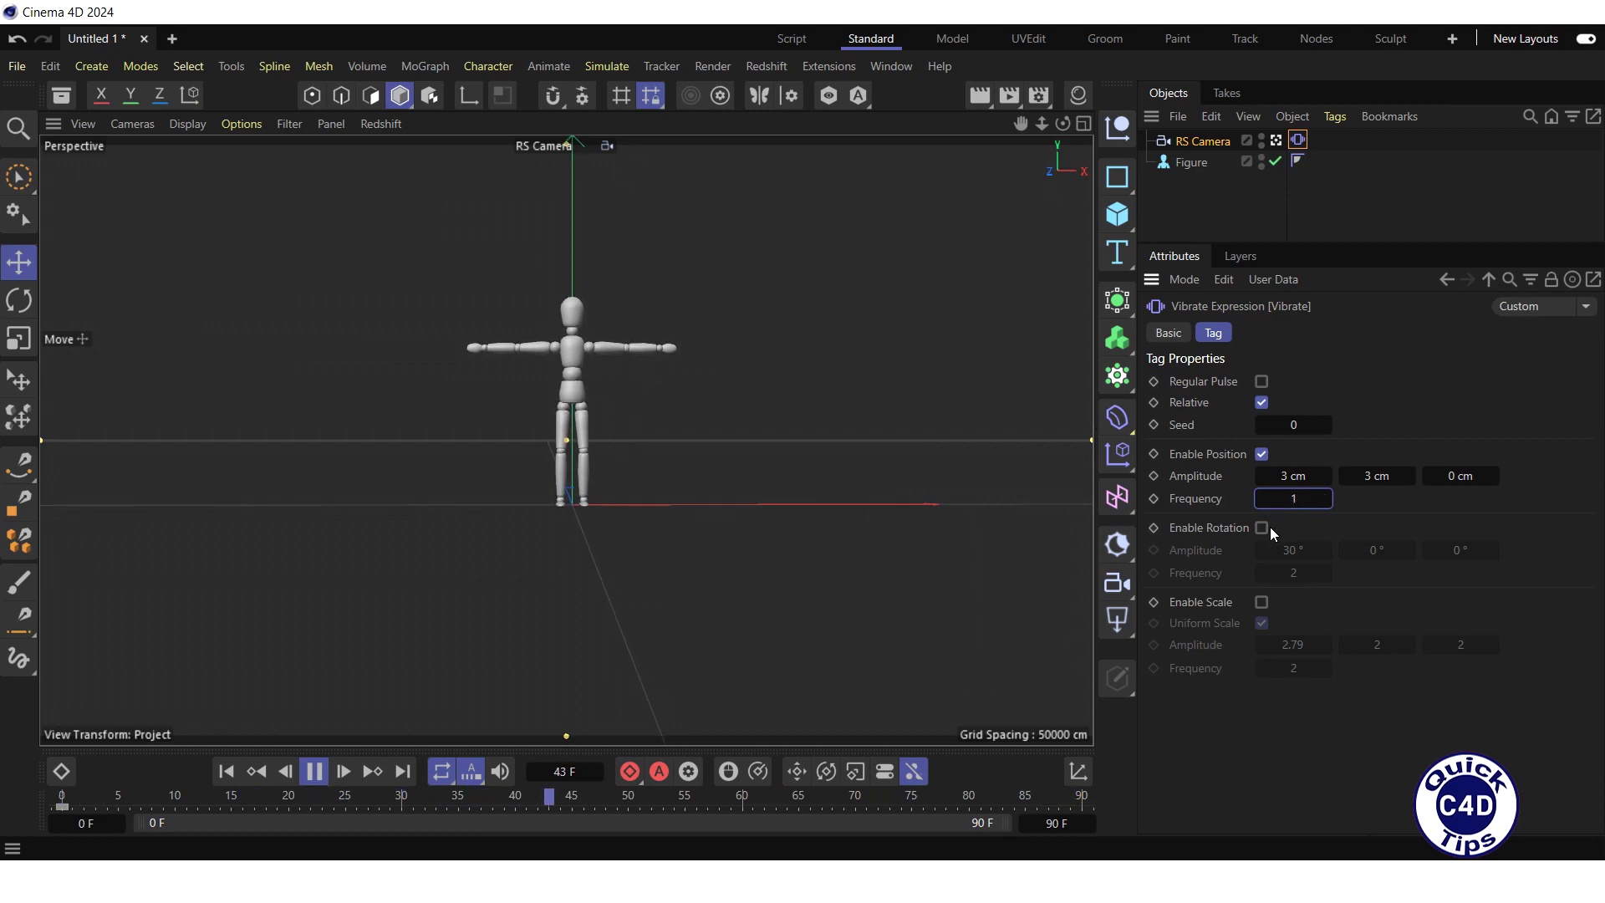
# Enable rotation shake with 0.5° amplitude on all axes and 0.5 frequency.
pyautogui.click(1261, 527)
pyautogui.click(1290, 550)
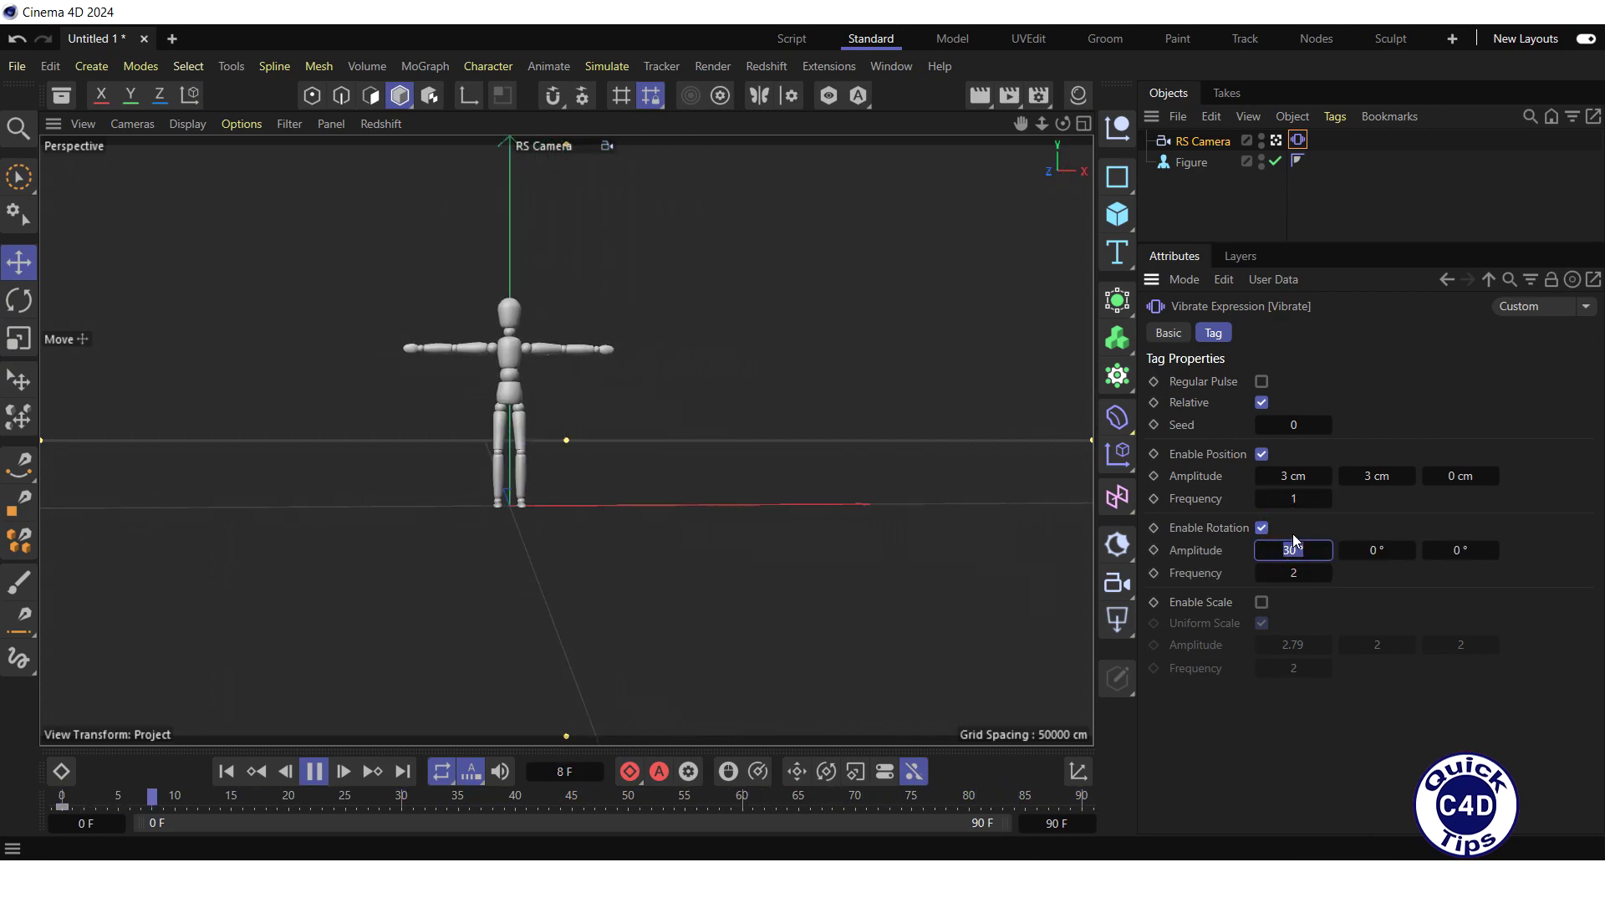
pyautogui.write('0')
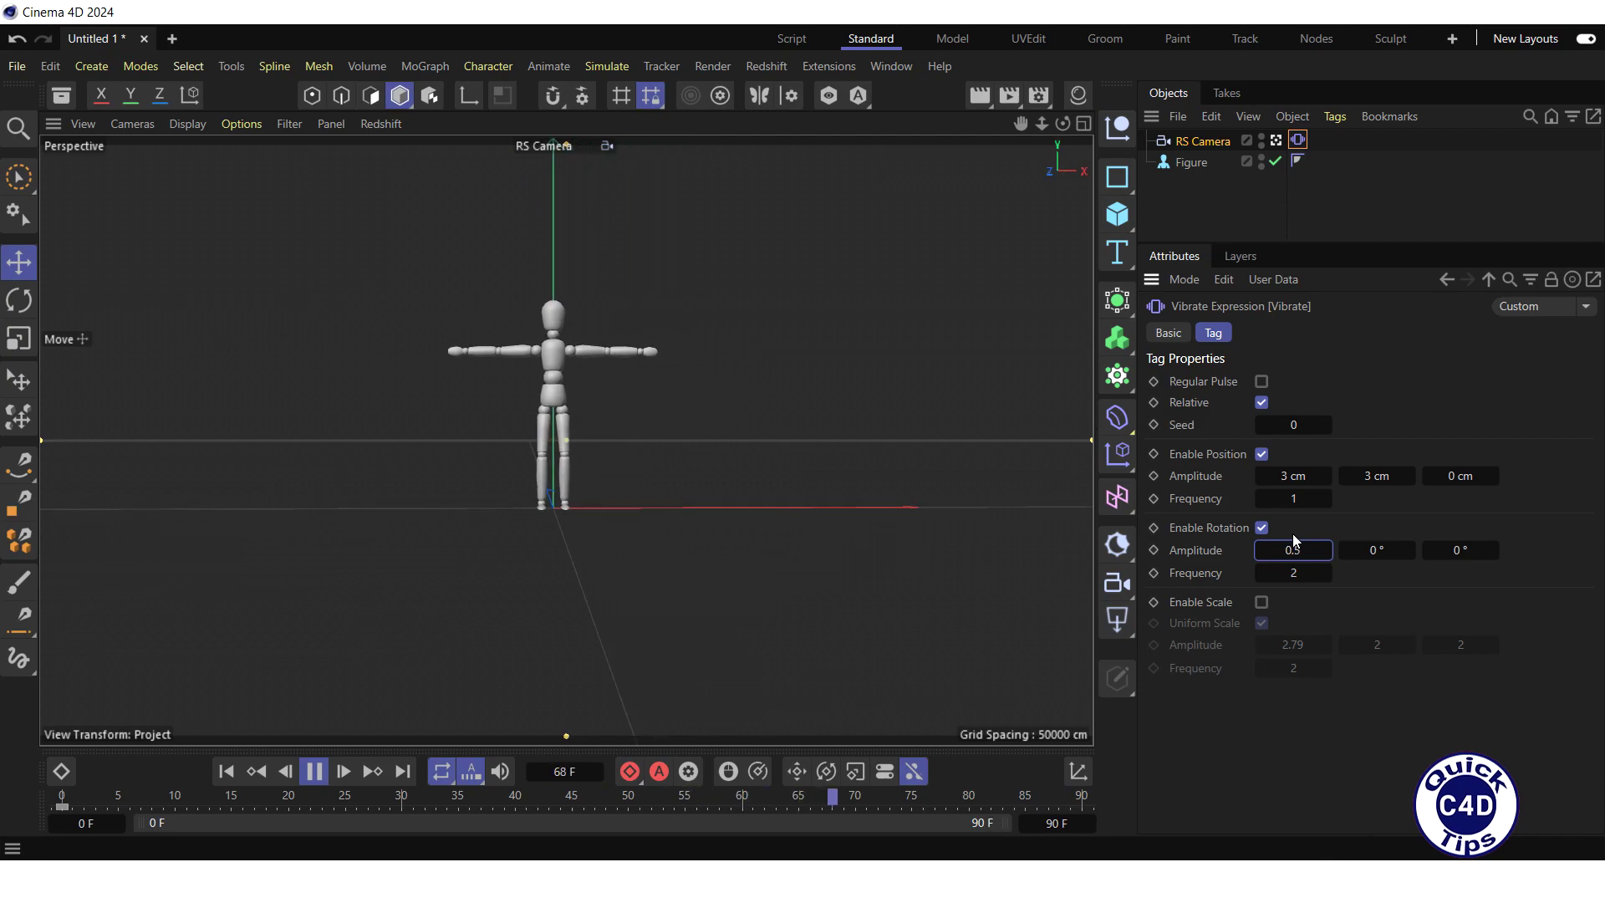
pyautogui.write('.5')
pyautogui.click(1380, 550)
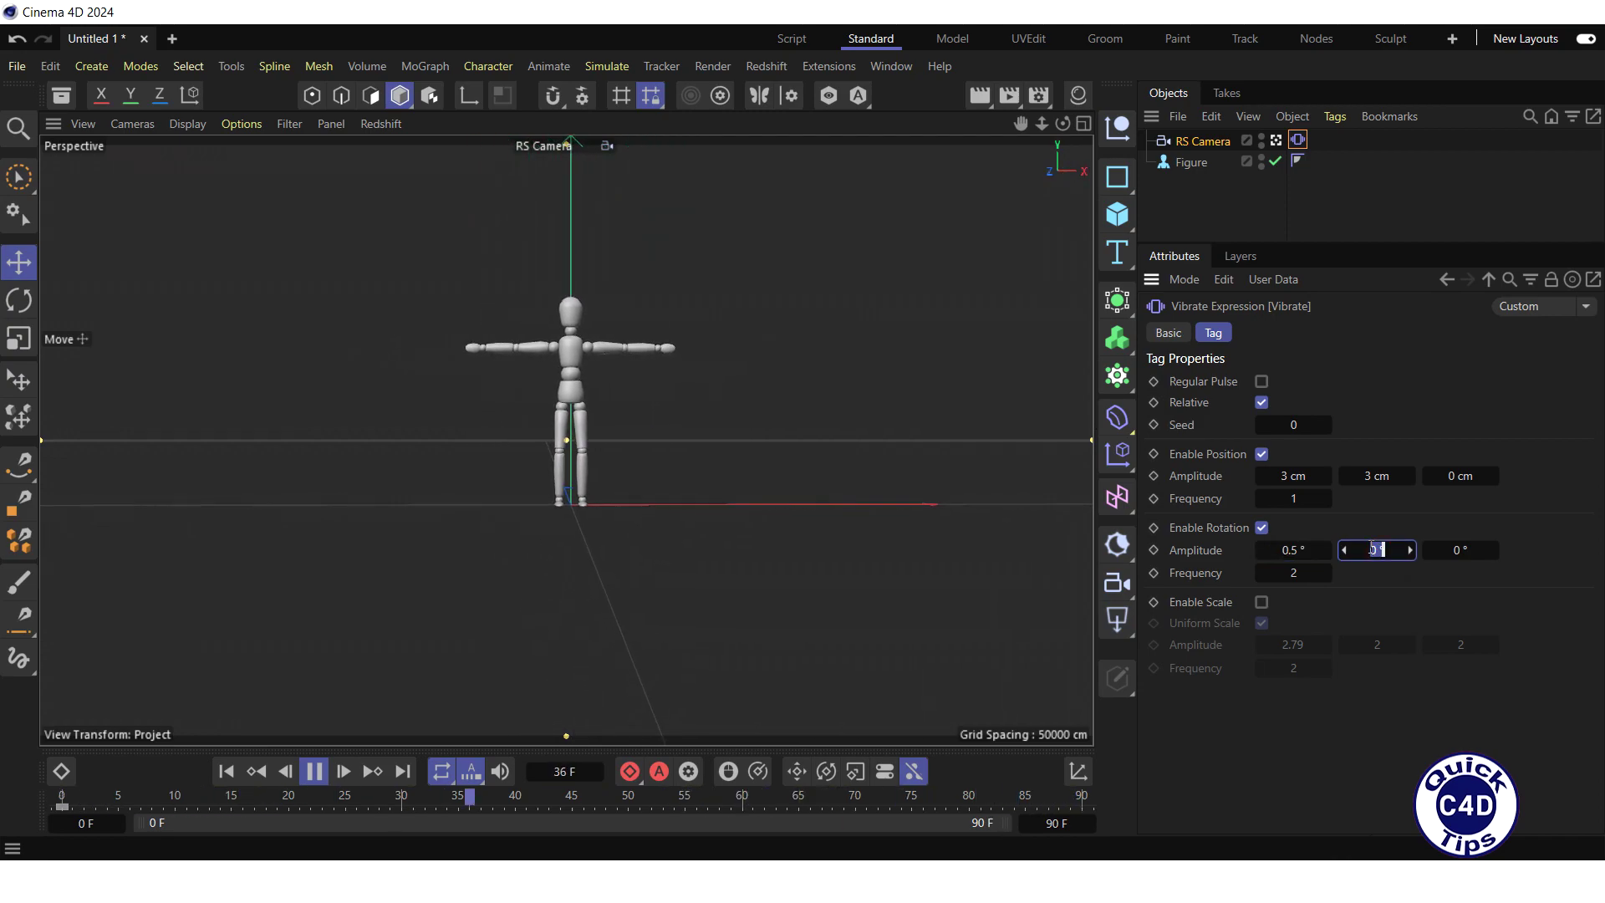
pyautogui.write('0.5')
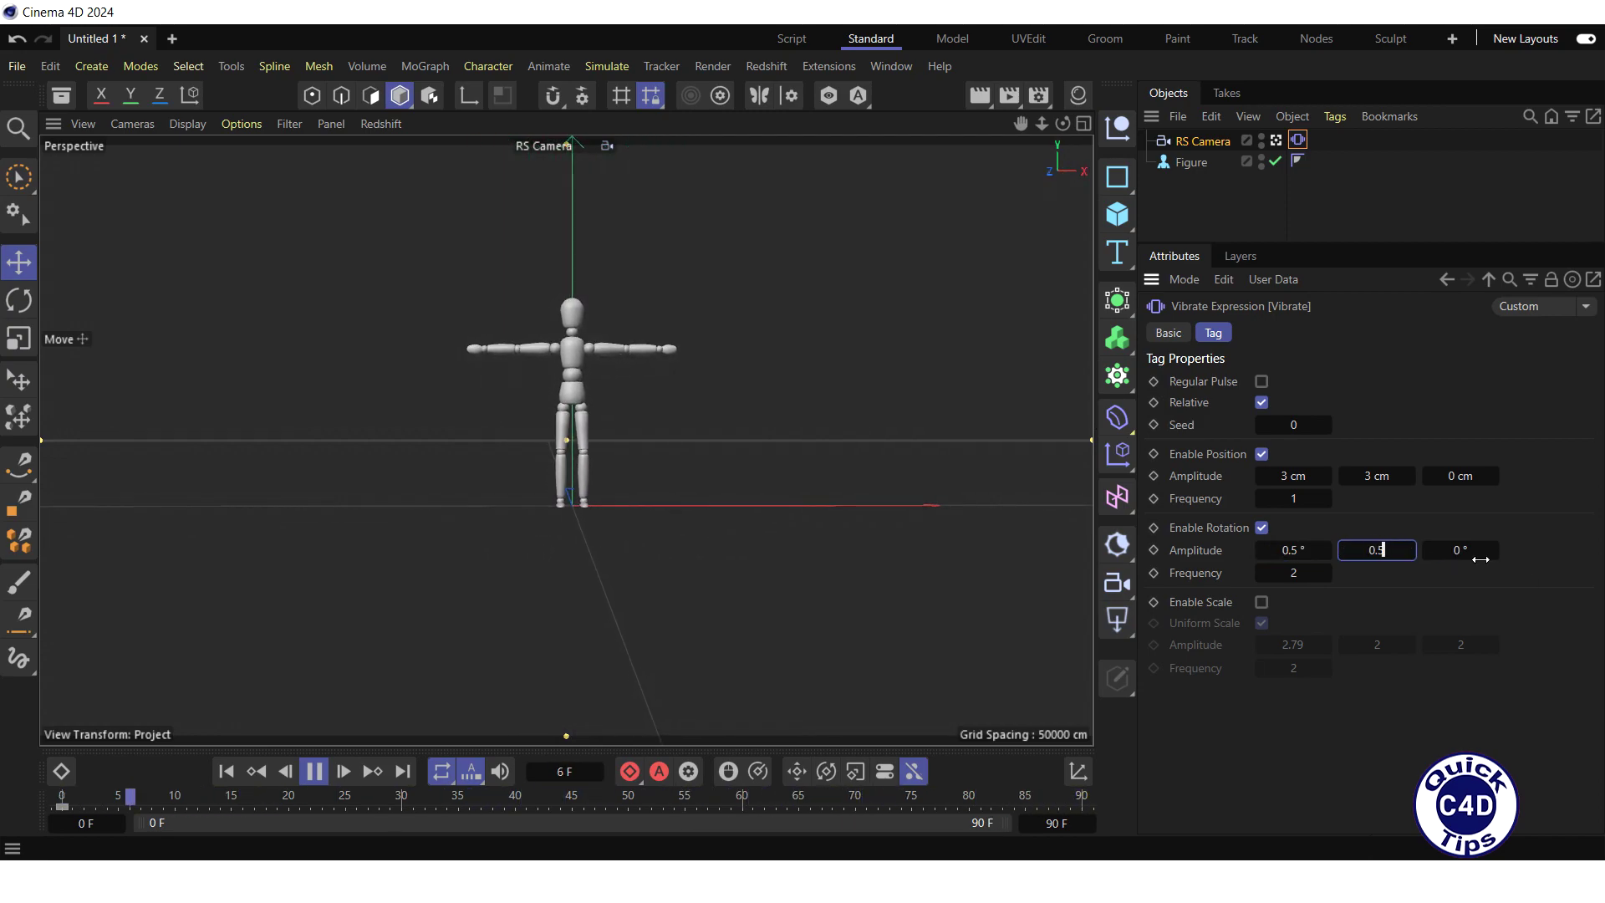
pyautogui.click(1460, 550)
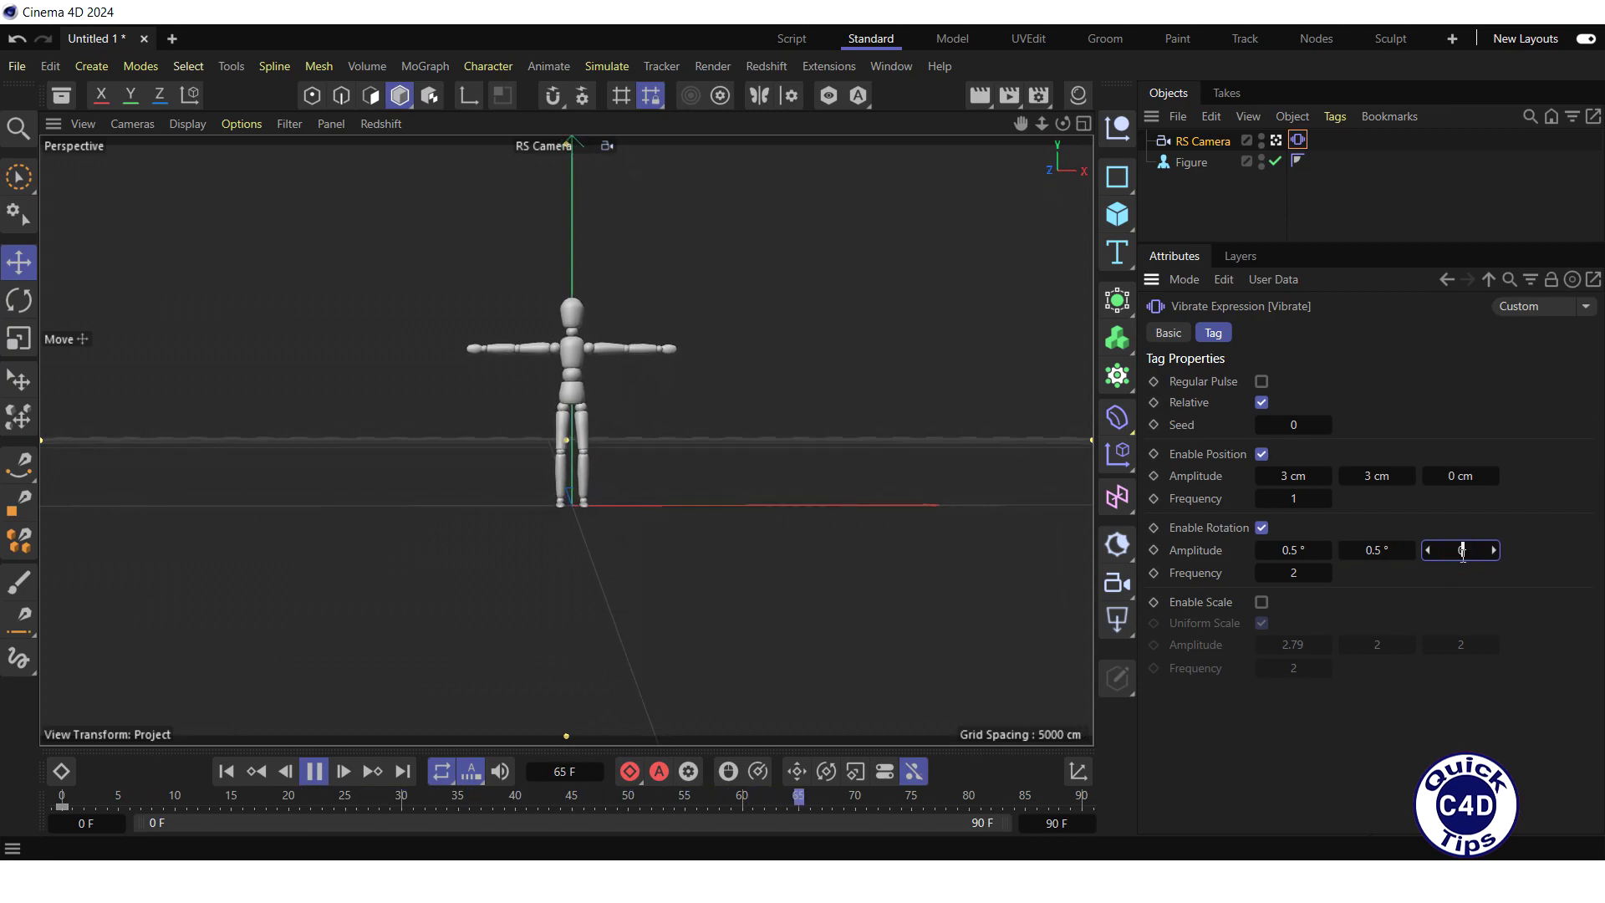
pyautogui.write('.5')
pyautogui.click(1292, 573)
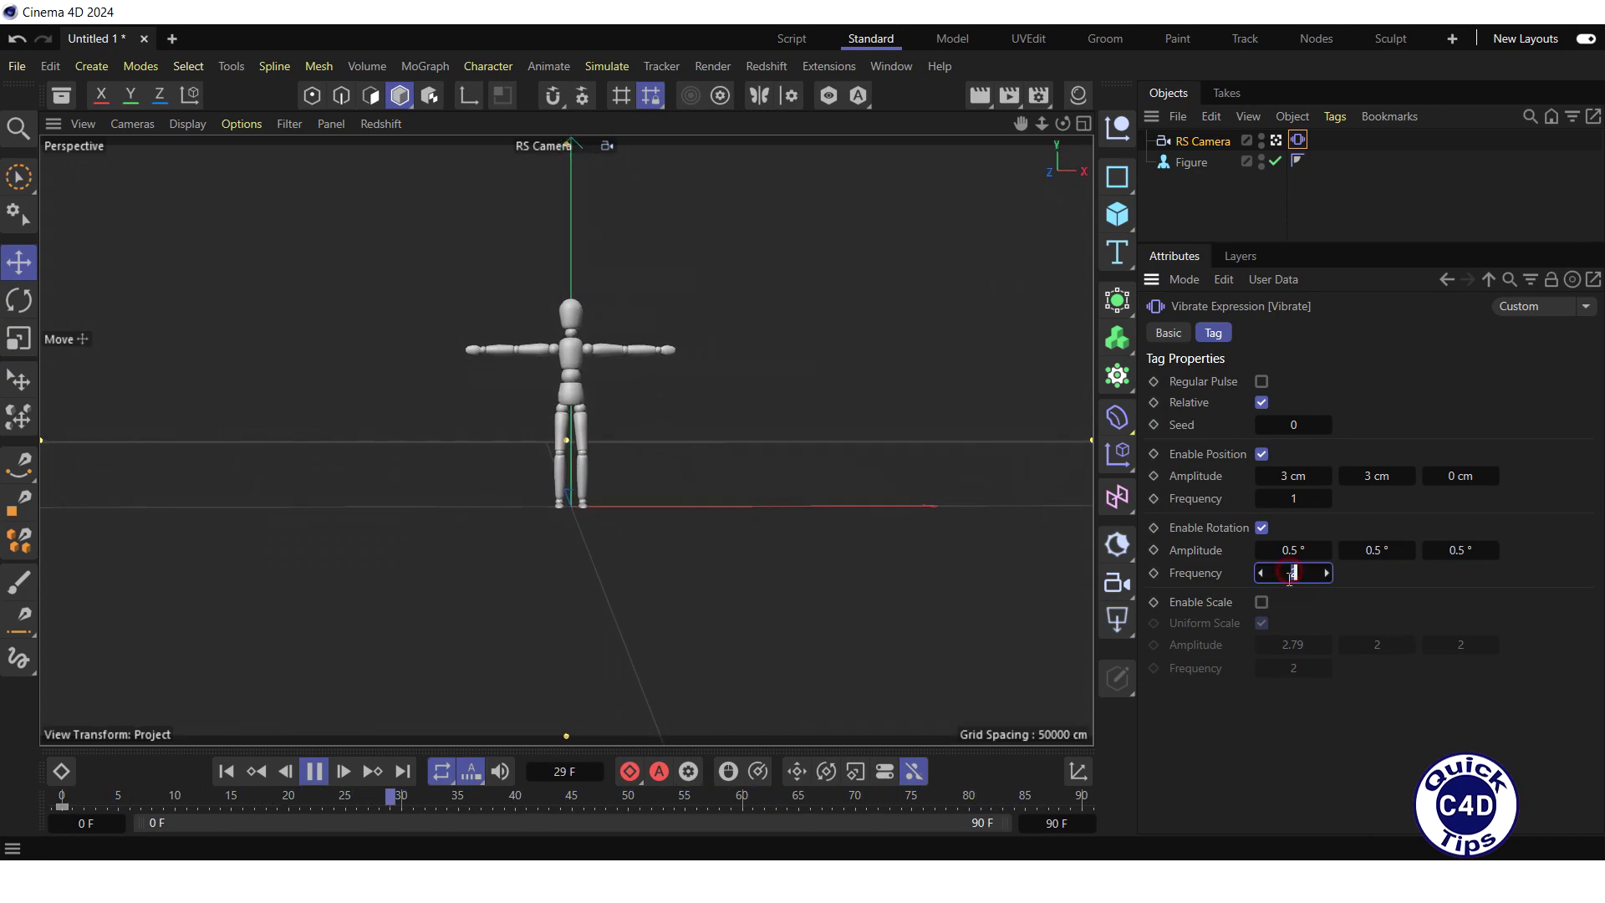
pyautogui.write('0.5')
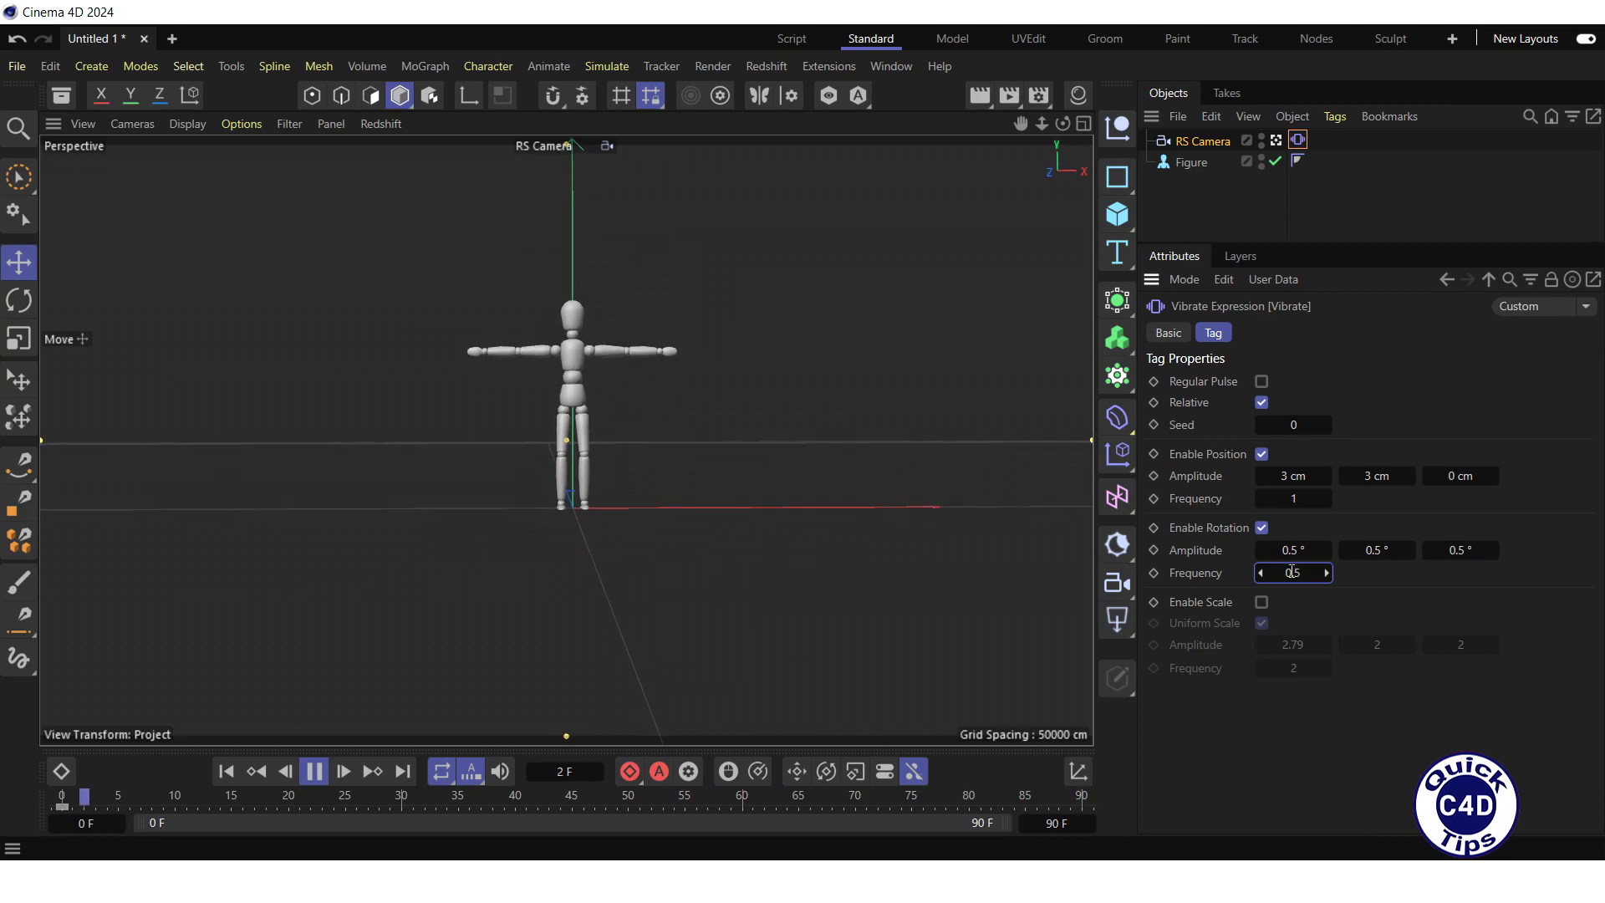
pyautogui.press('Return')
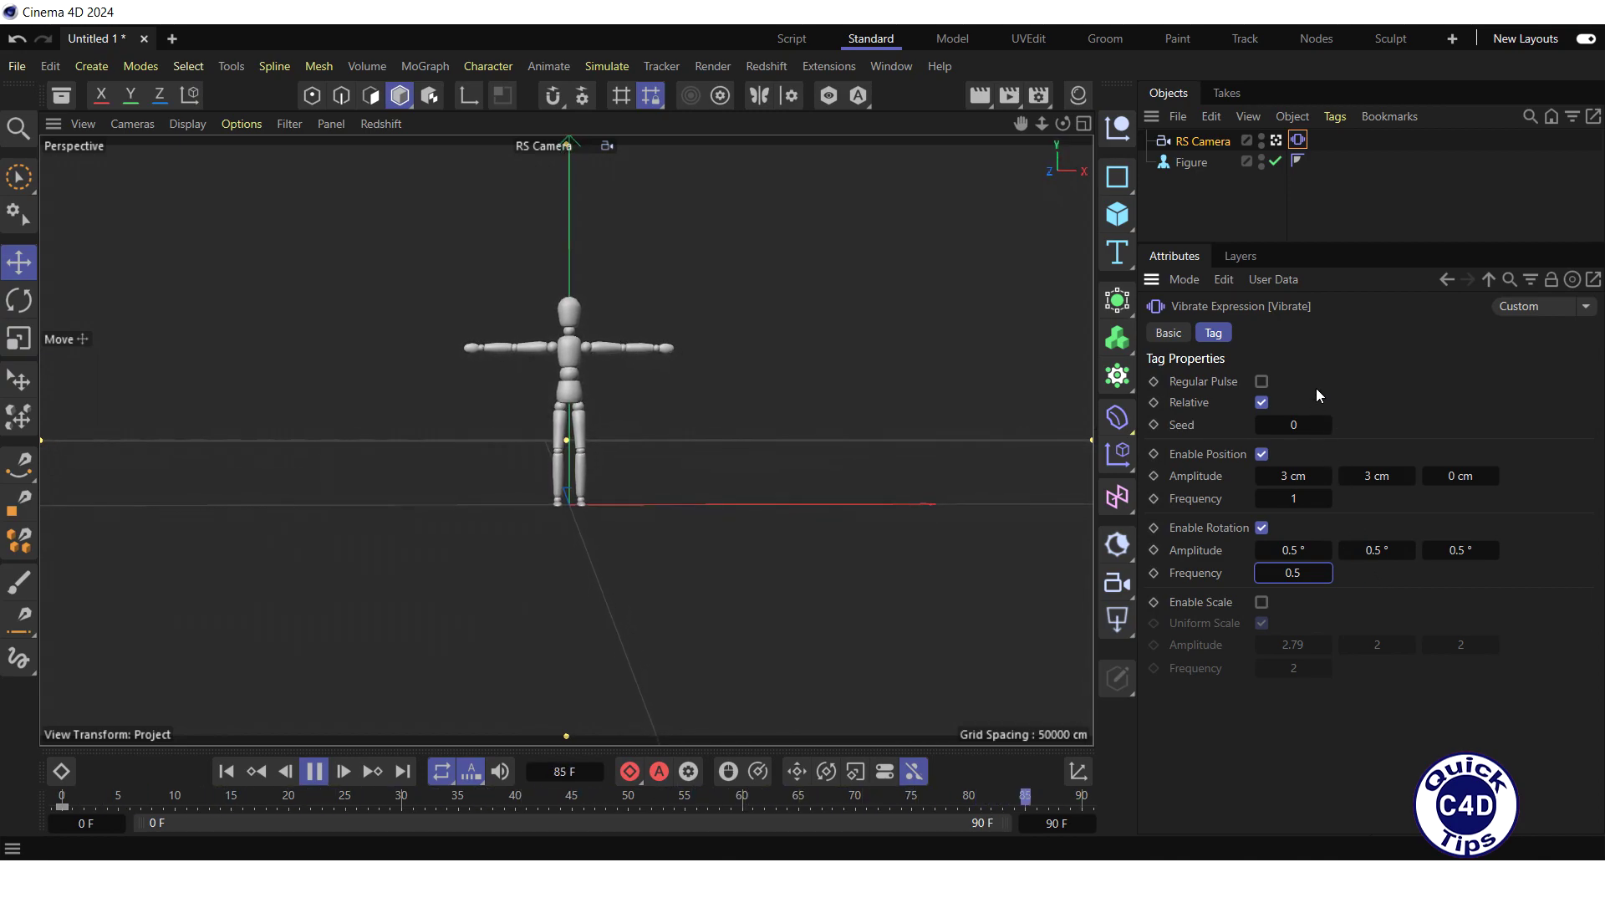
# Return to the default camera view and zoom out to see the whole RS Camera.
pyautogui.click(1277, 140)
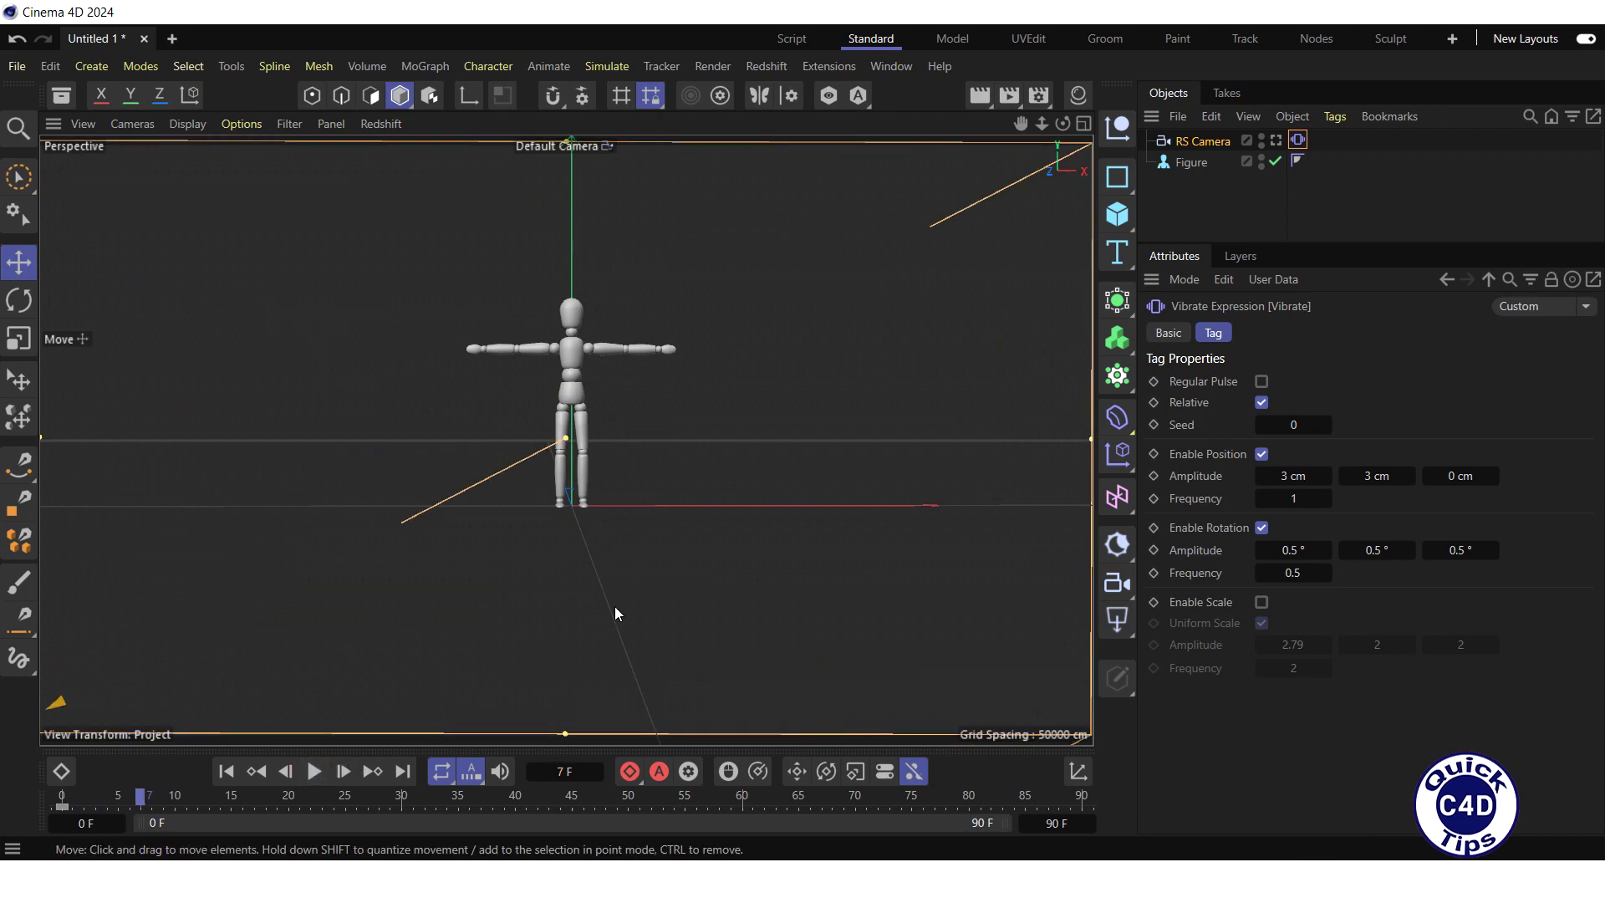
pyautogui.moveTo(1041, 124)
pyautogui.mouseDown()
pyautogui.moveTo(1003, 124)
pyautogui.moveTo(1021, 127)
pyautogui.mouseUp()
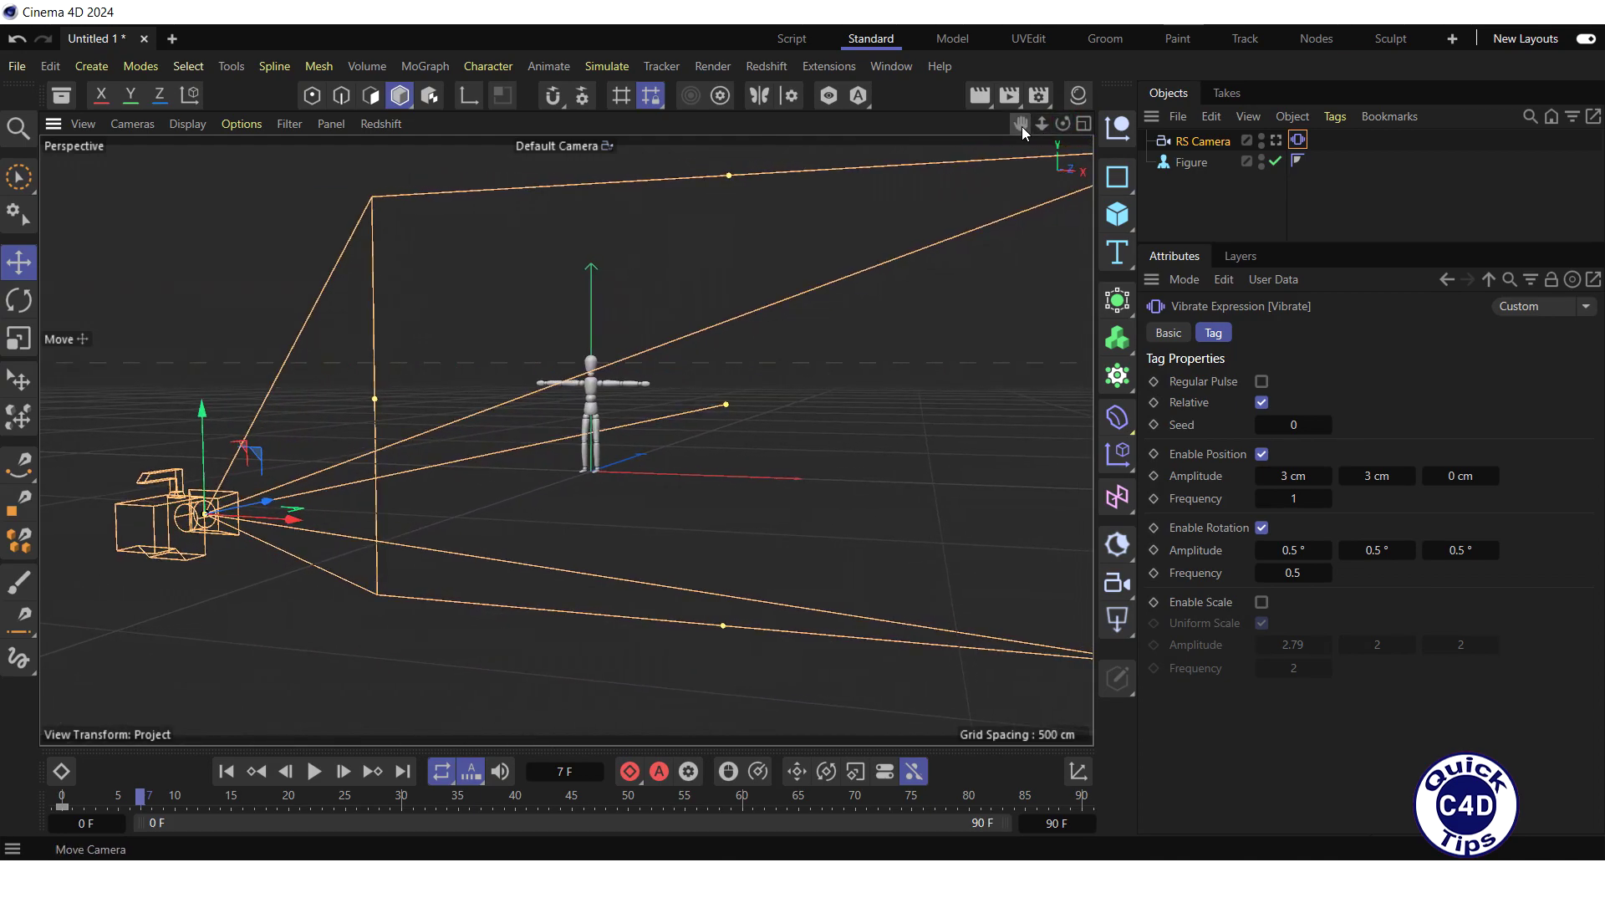
# At frame 90, move the RS Camera toward the figure and keyframe its Z position.
pyautogui.click(1204, 141)
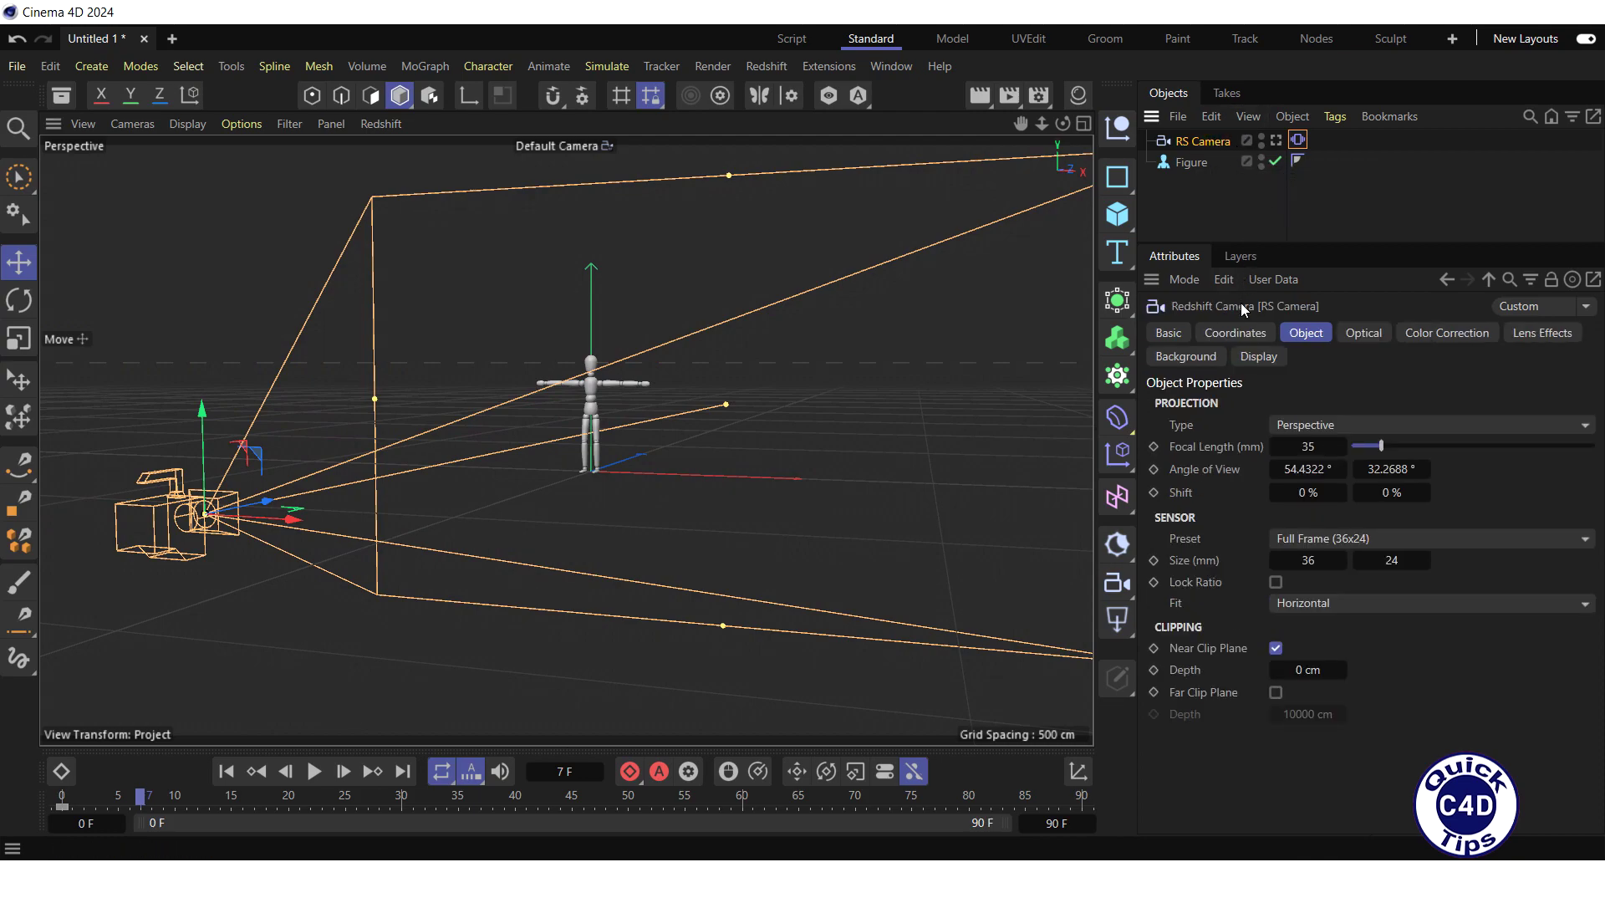
pyautogui.click(1236, 333)
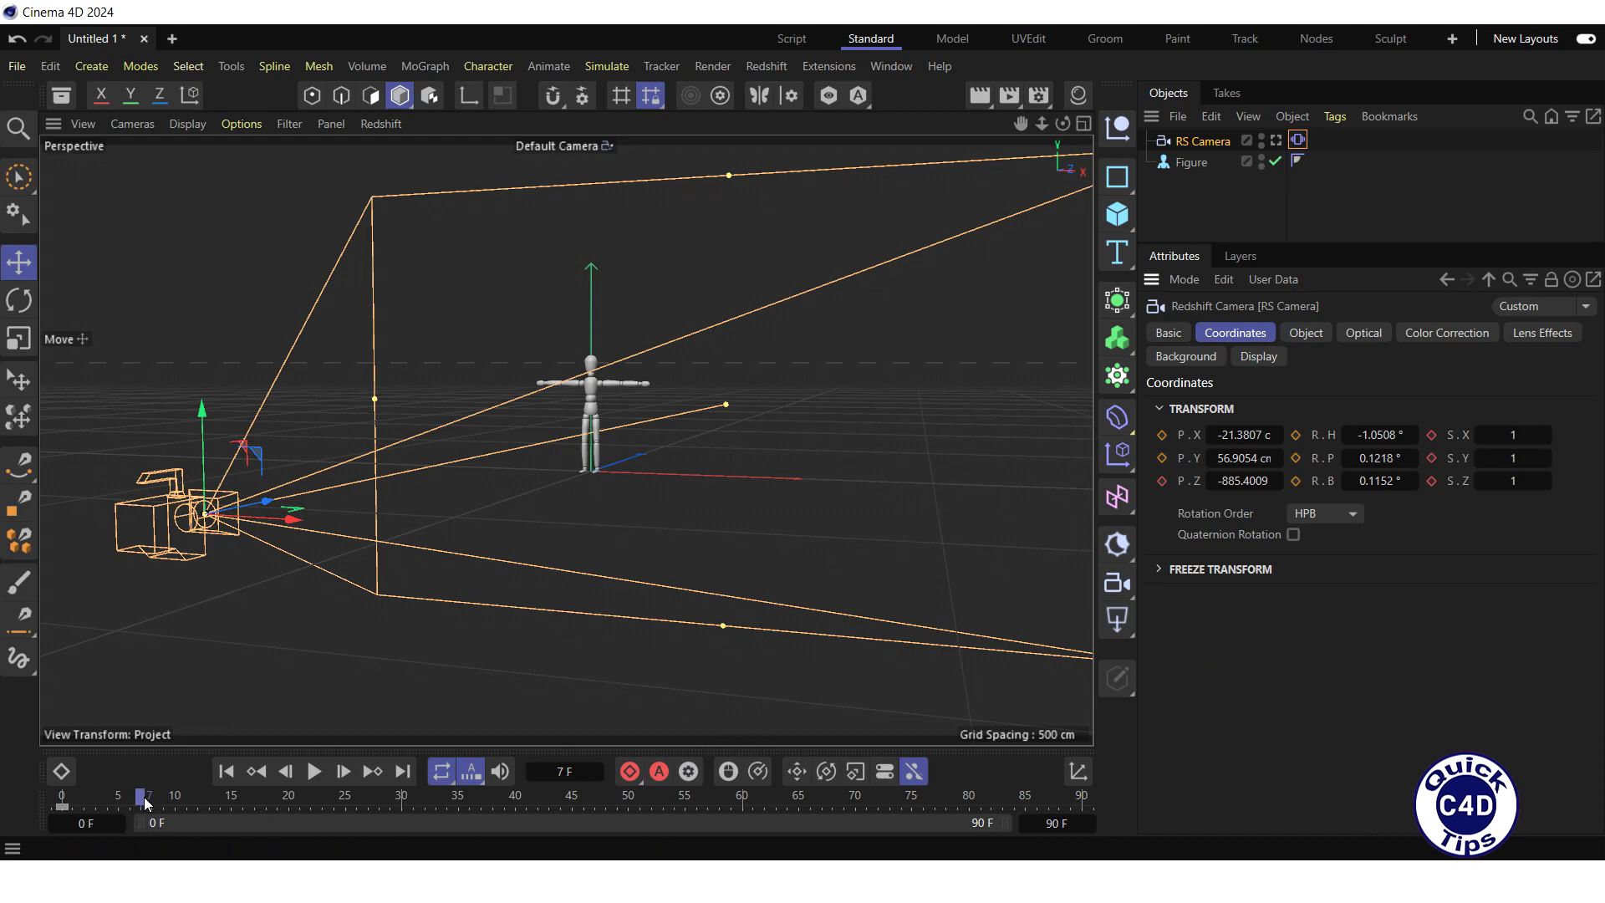
pyautogui.moveTo(140, 806); pyautogui.dragTo(59, 812)
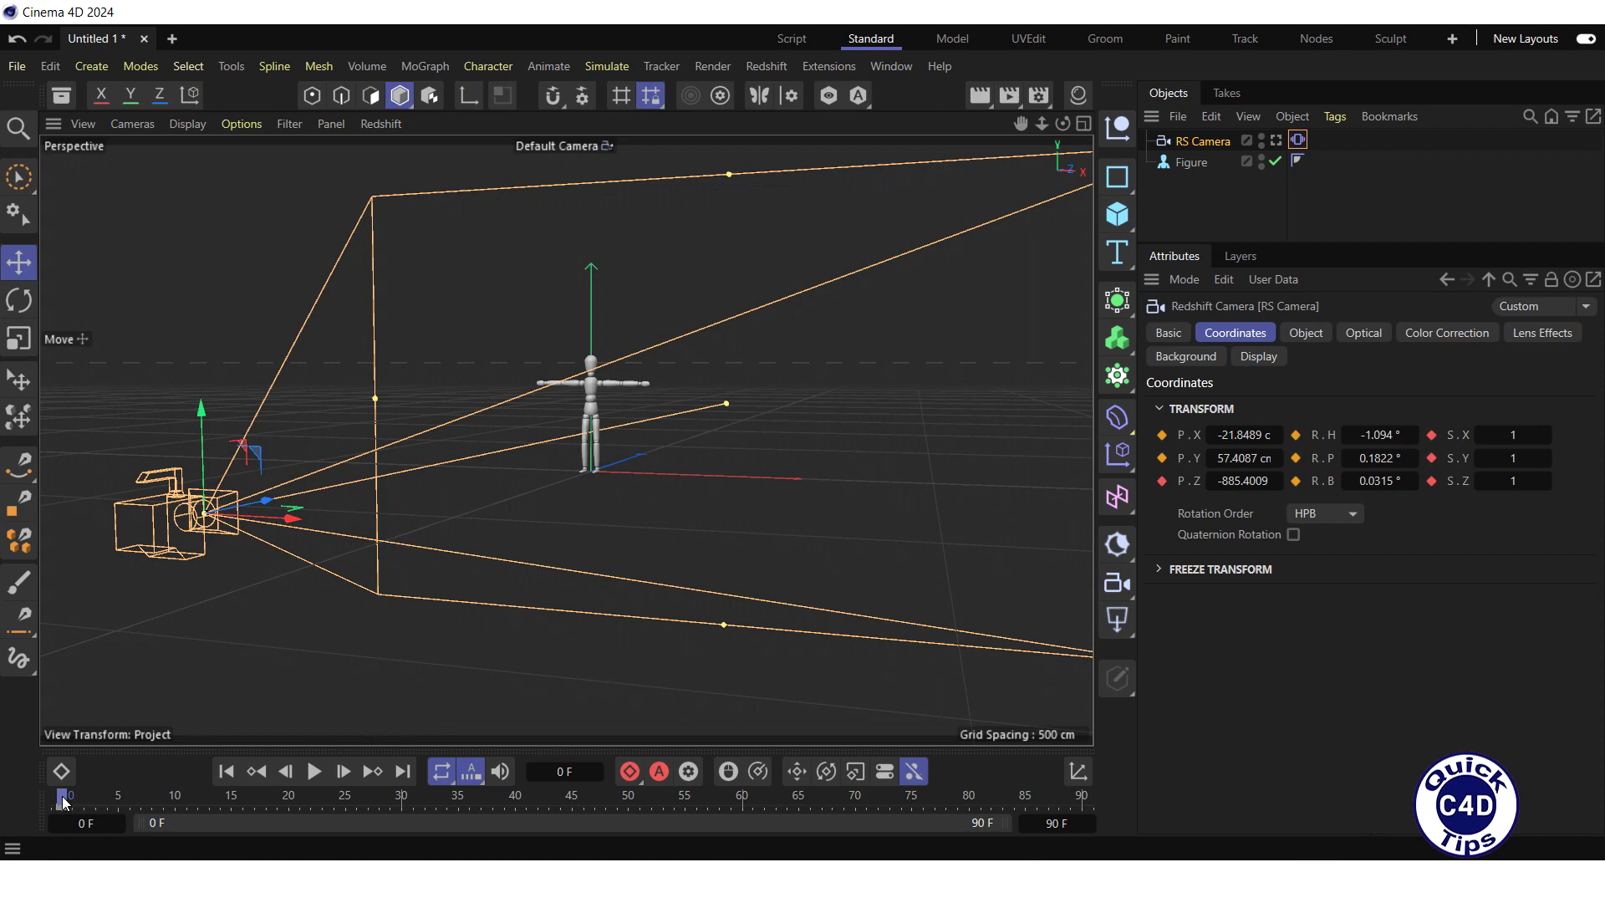
pyautogui.moveTo(74, 805); pyautogui.dragTo(1096, 823)
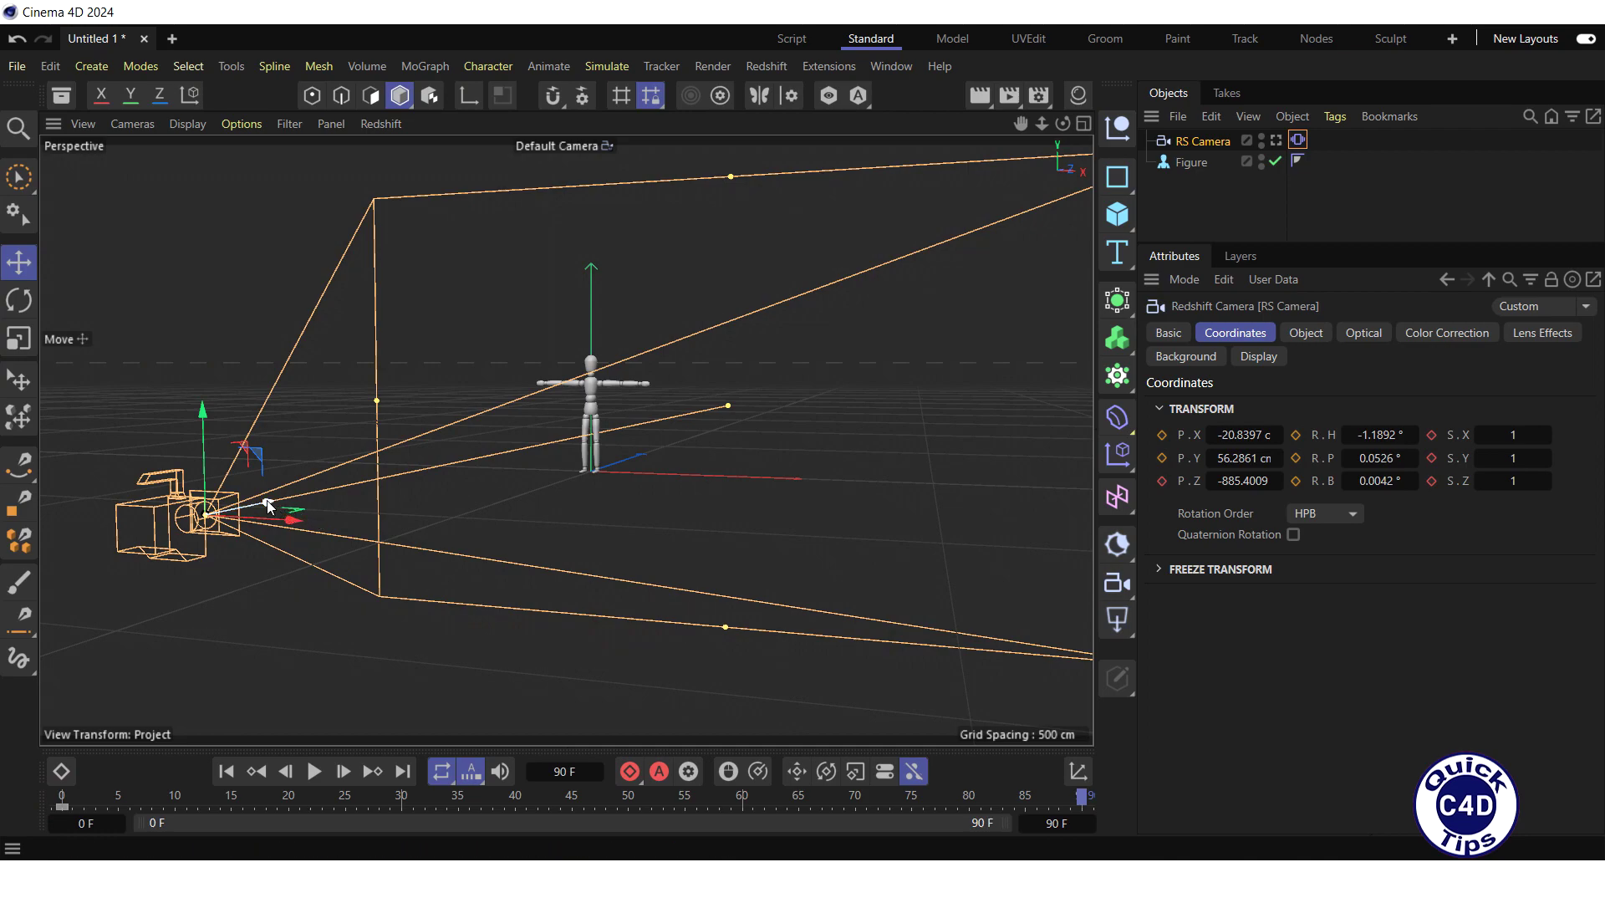
pyautogui.moveTo(267, 502); pyautogui.dragTo(439, 489)
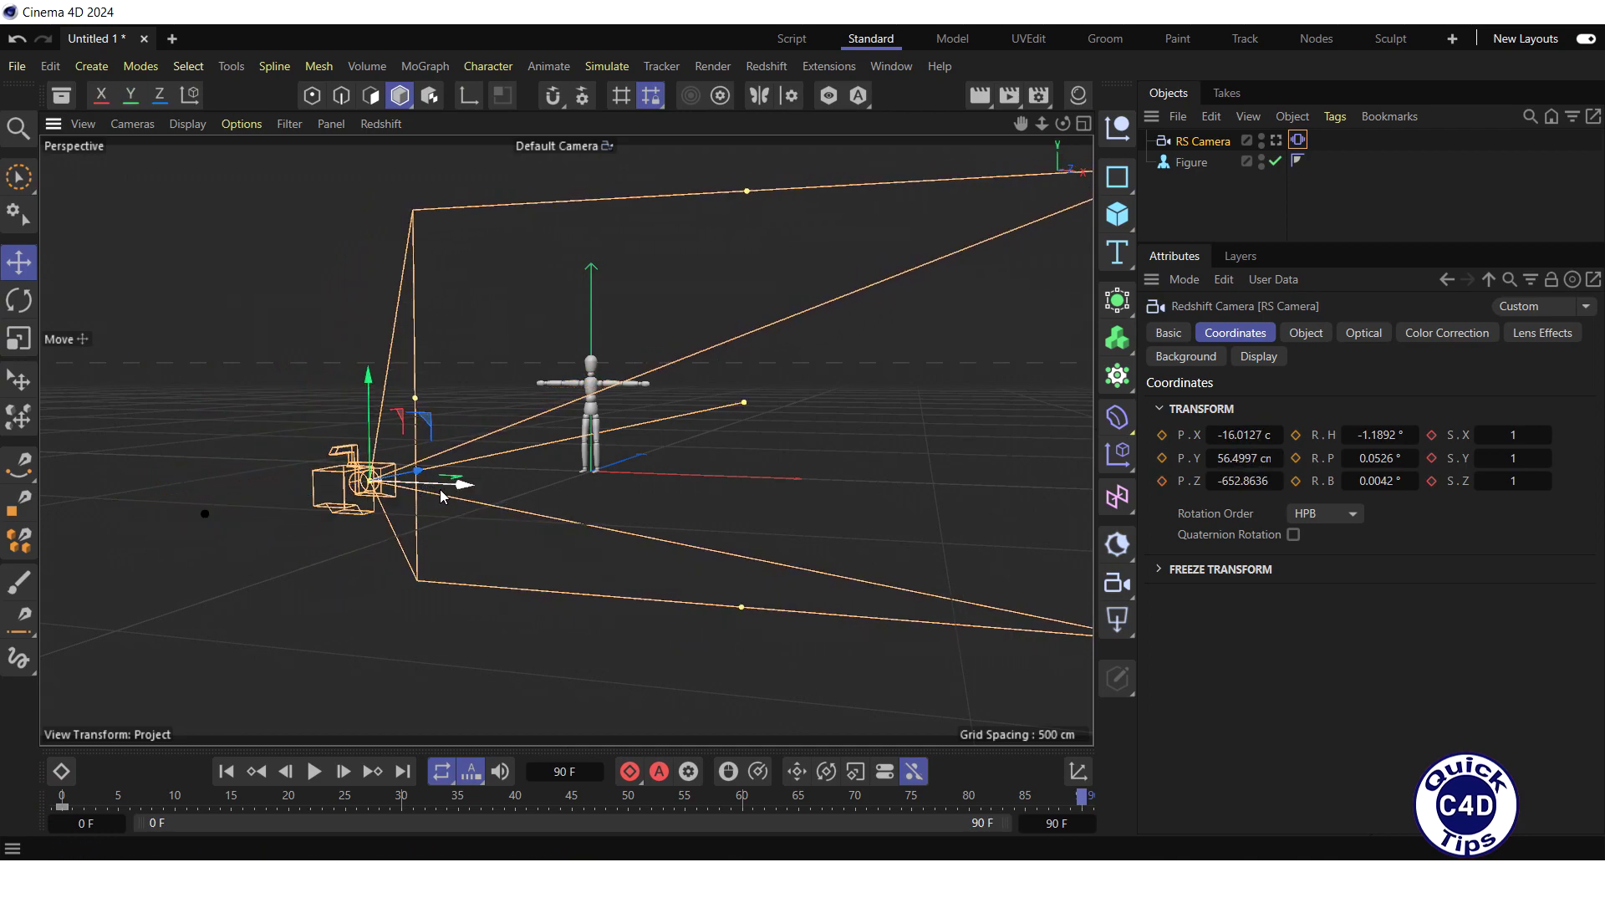
pyautogui.click(1162, 481)
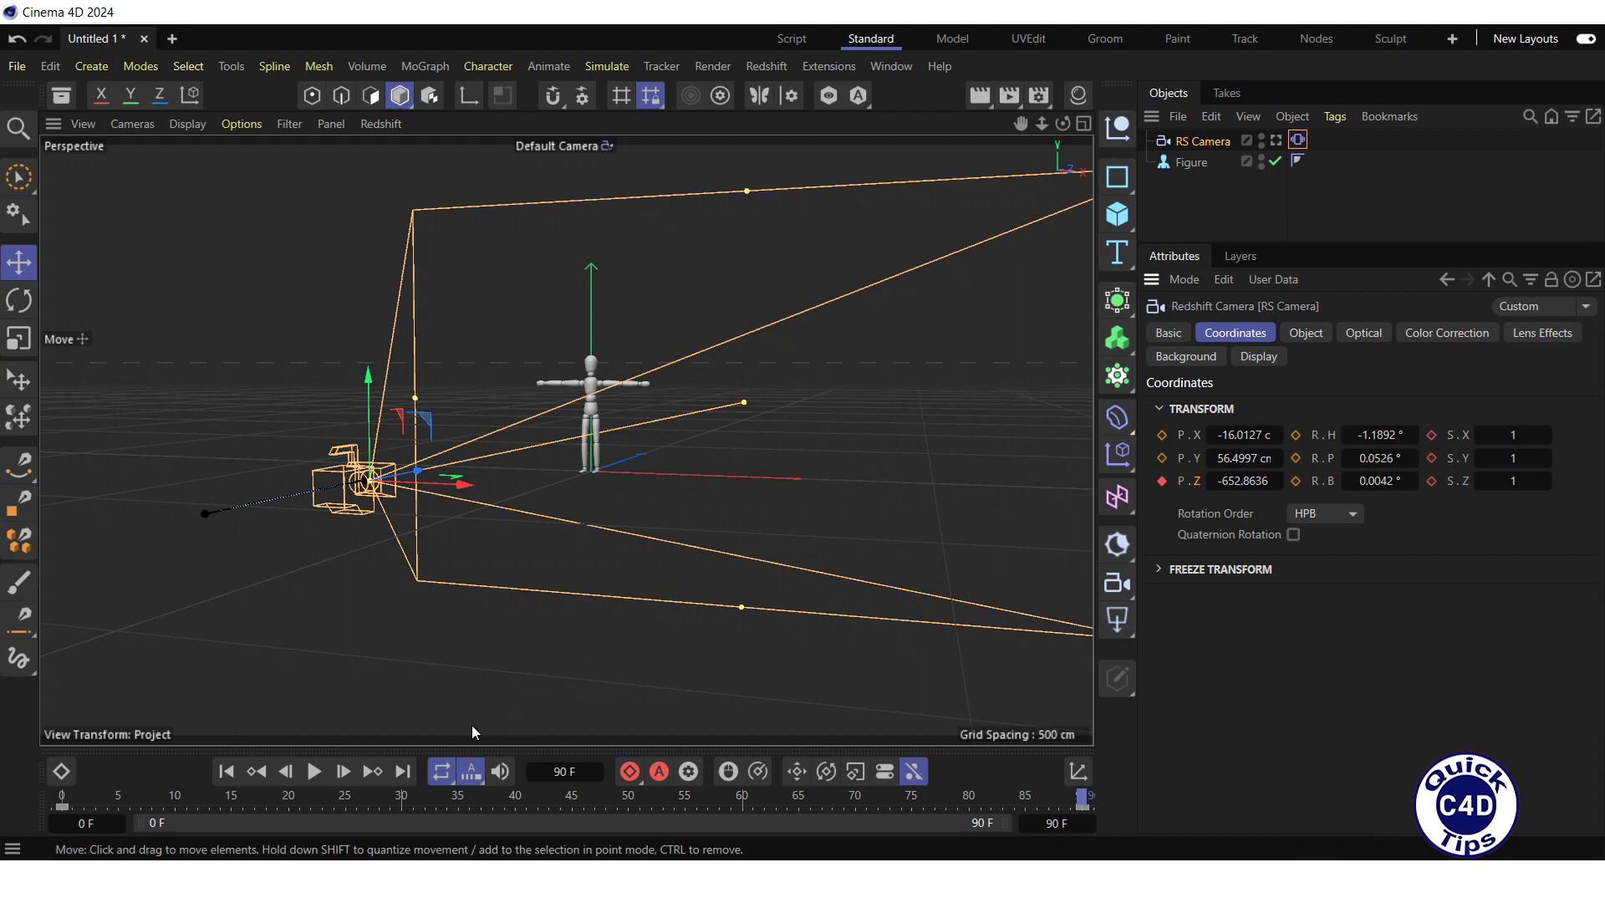
# Play the animation through the RS Camera's view with the Vibrate tag settings shown.
pyautogui.click(314, 773)
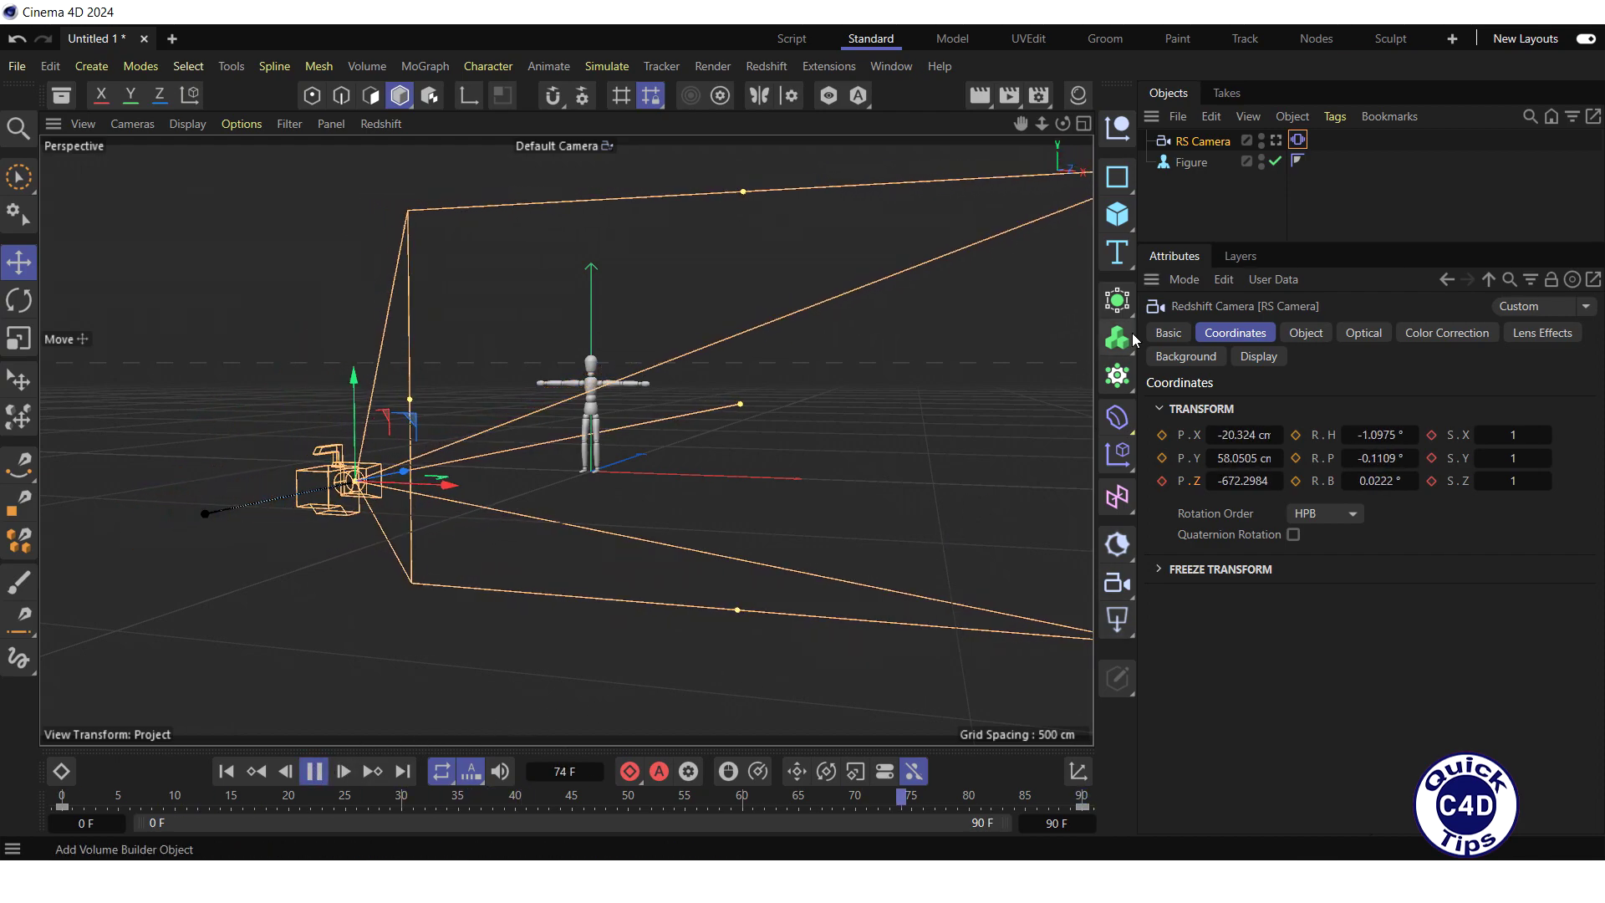
pyautogui.click(1276, 140)
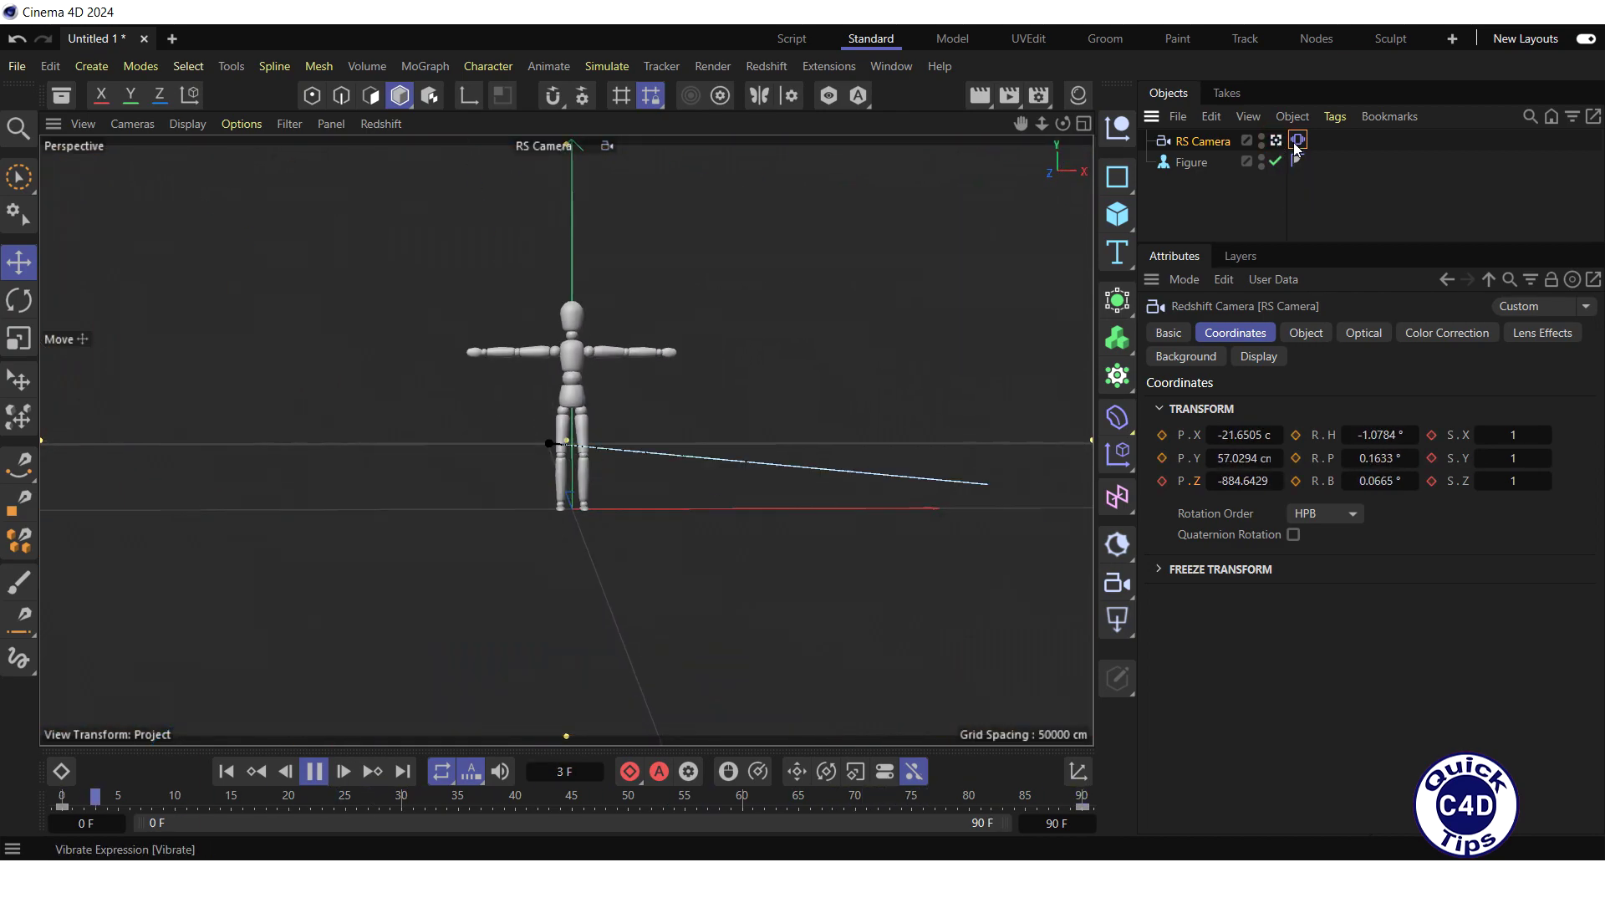
pyautogui.click(1297, 159)
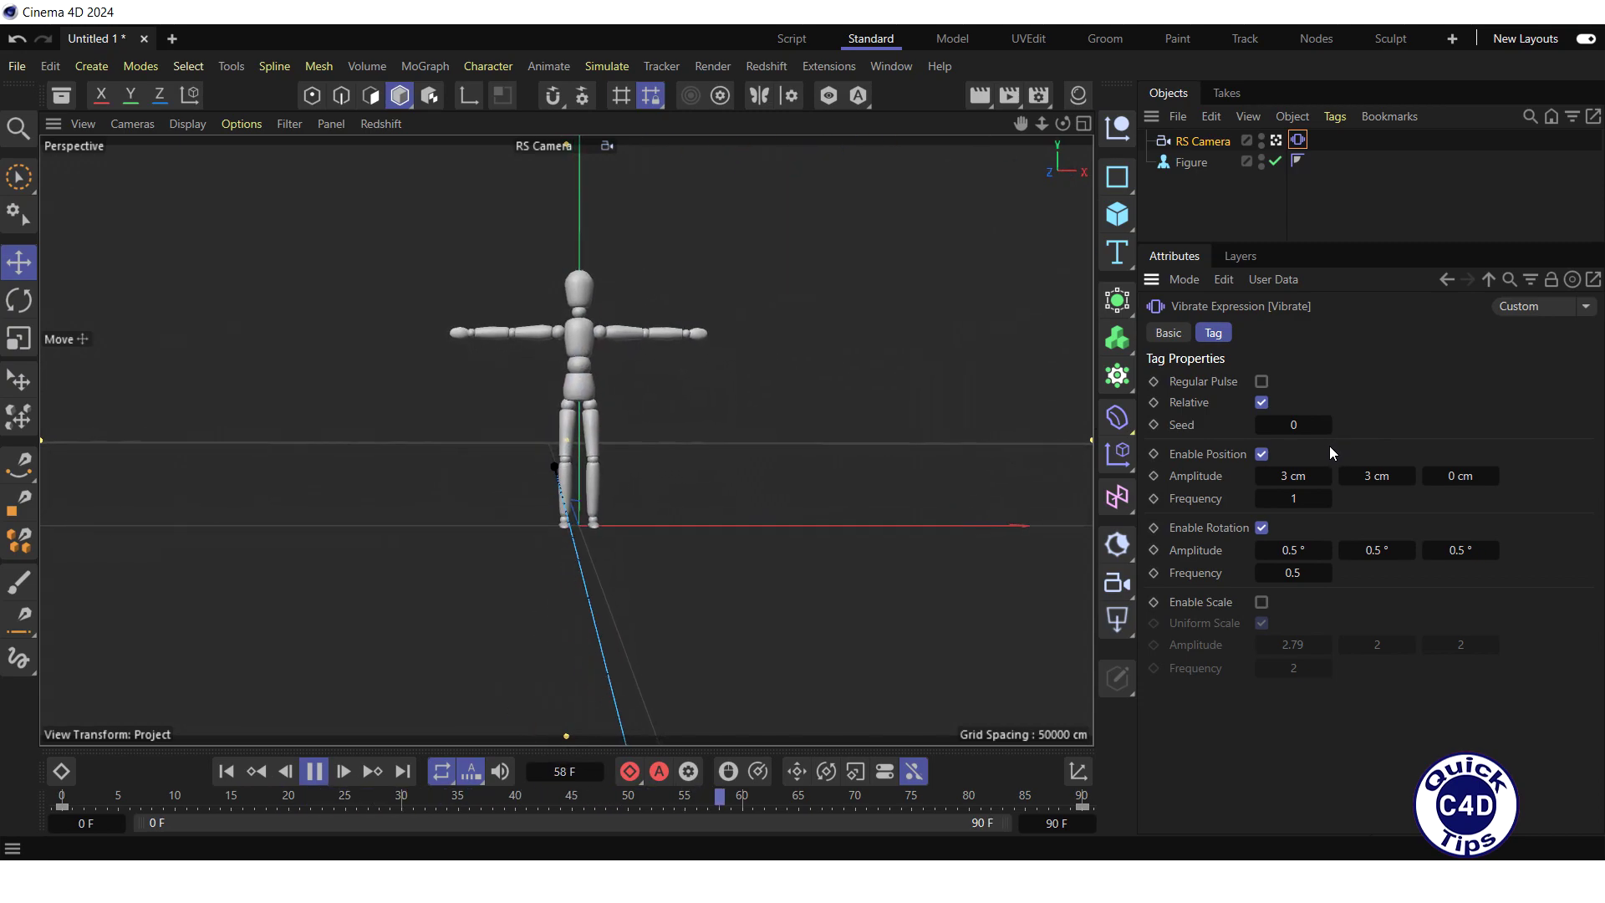
# Set Vibrate position amplitude to 10 cm X and 20 cm Y, frequency 1.5.
pyautogui.click(1282, 475)
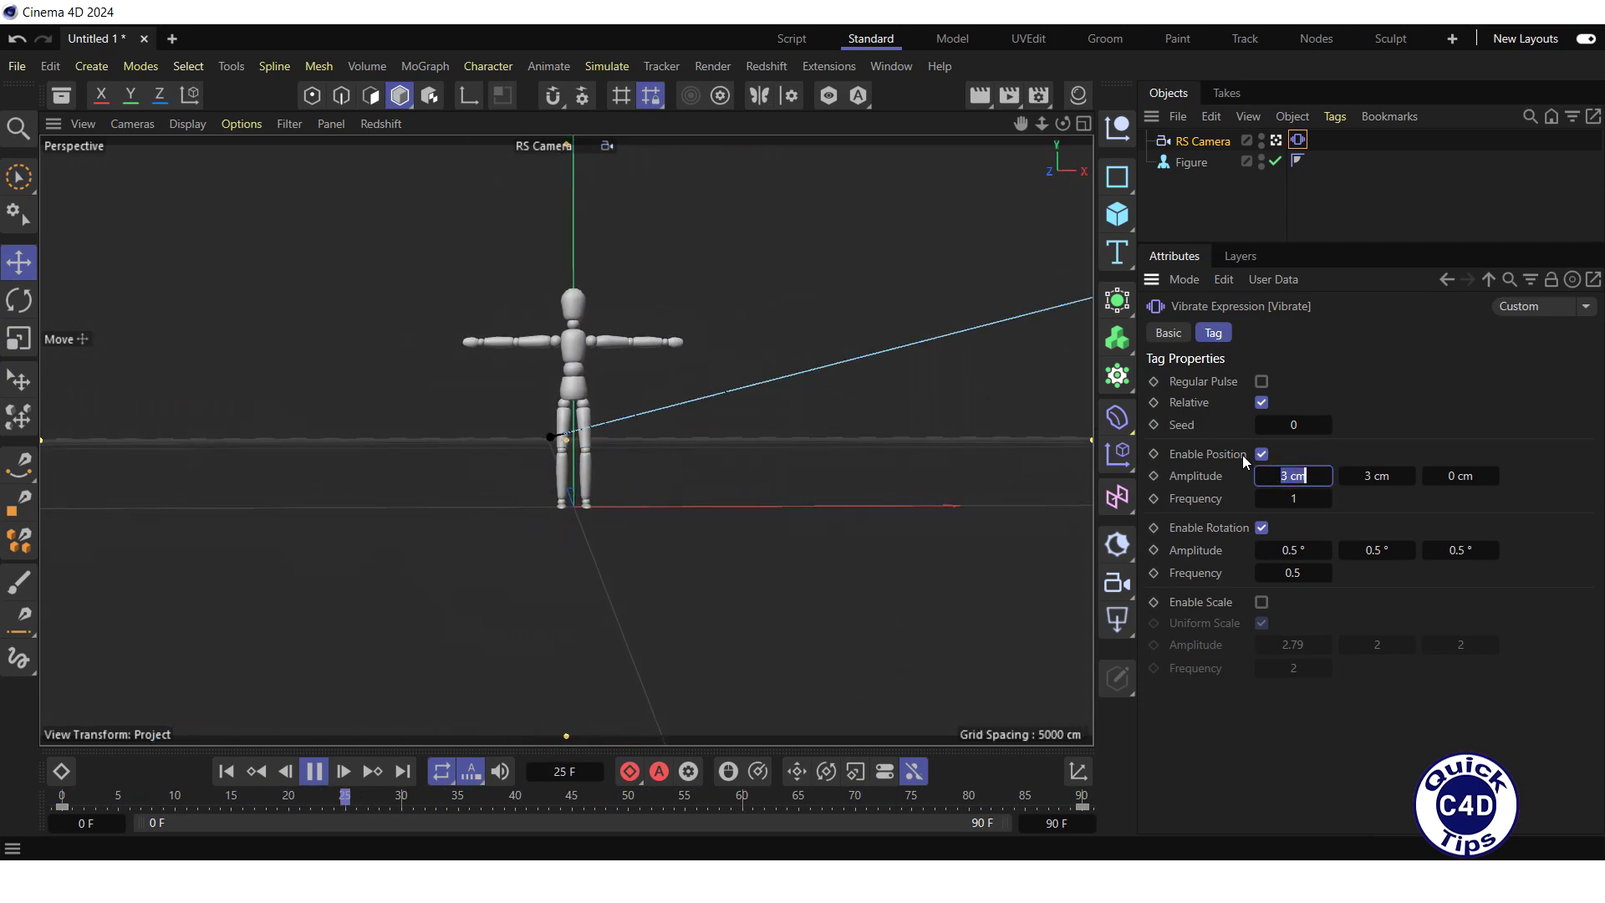
pyautogui.write('10')
pyautogui.press('Return')
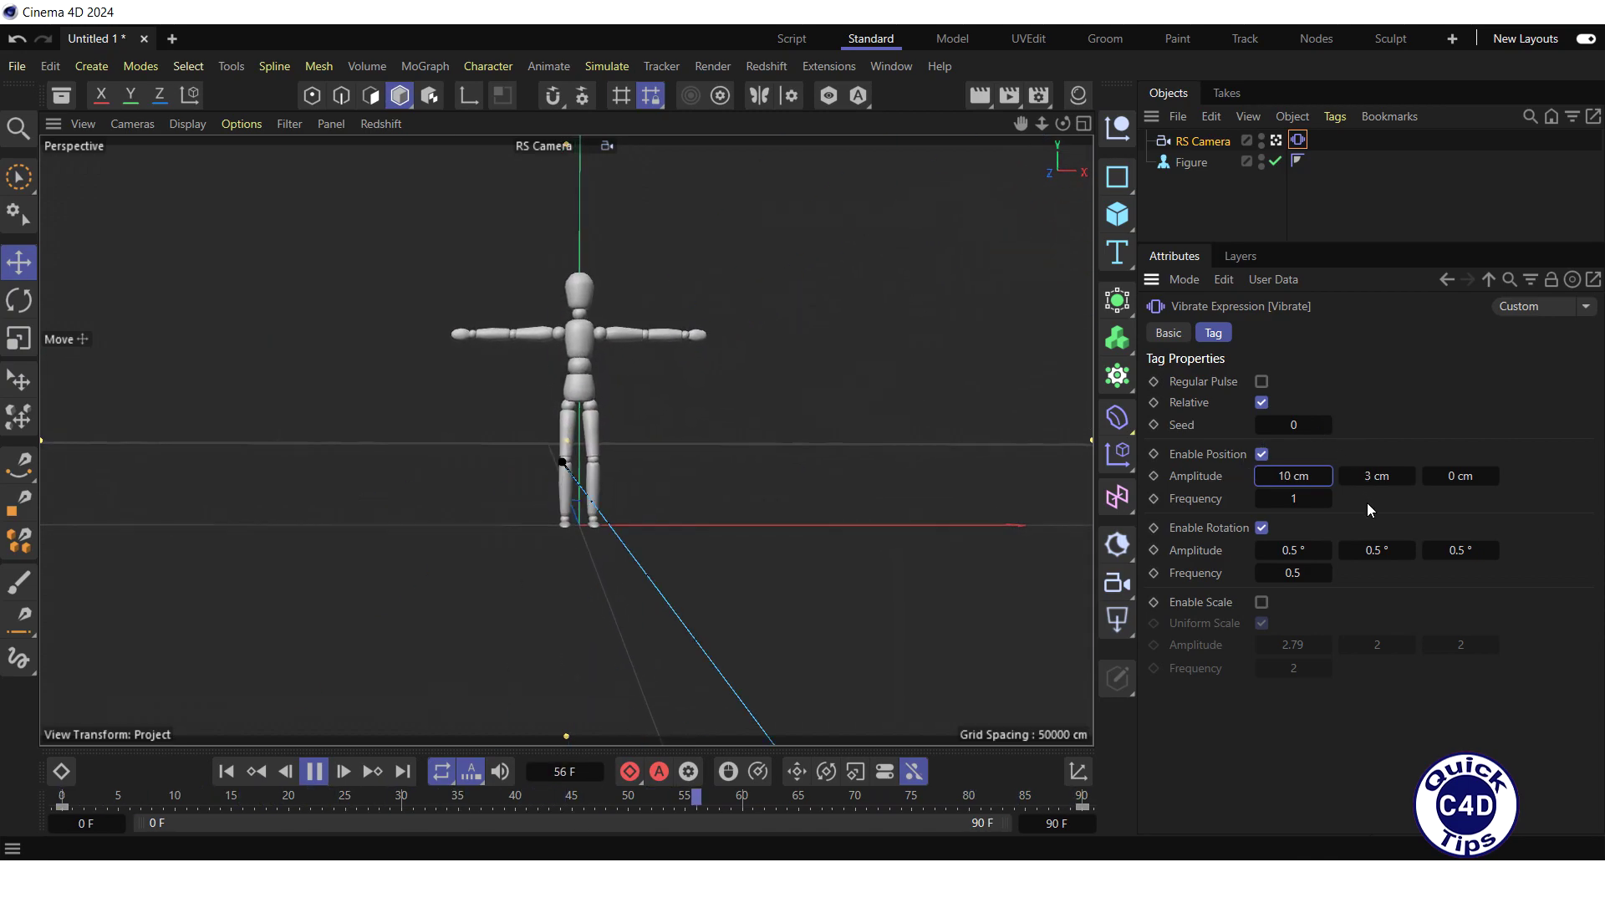
pyautogui.click(1375, 475)
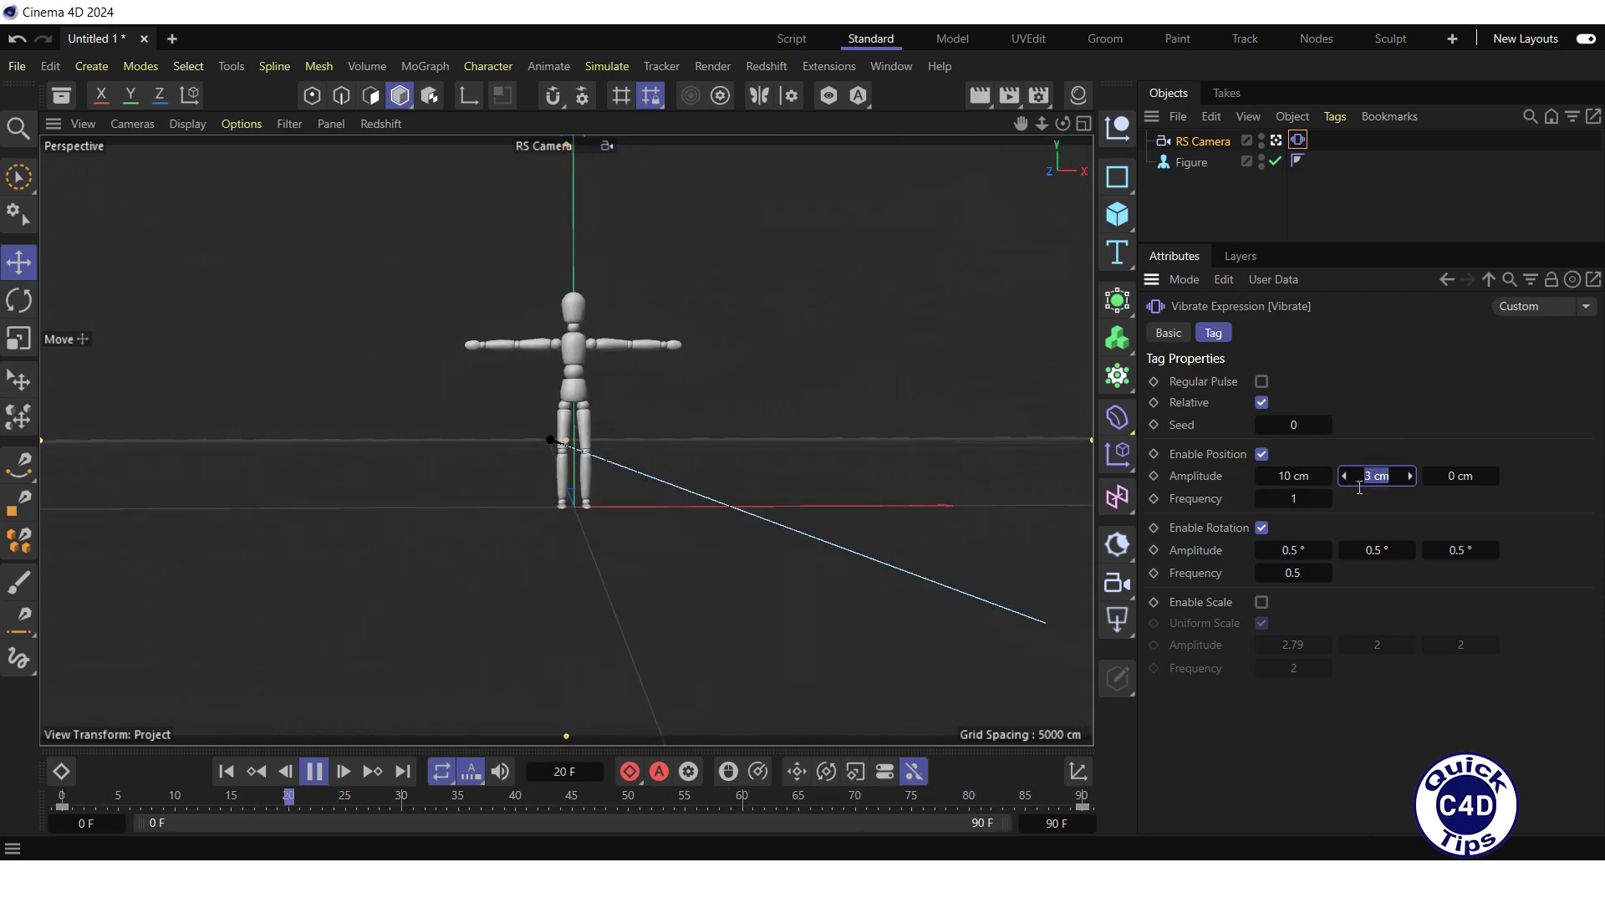
pyautogui.write('20')
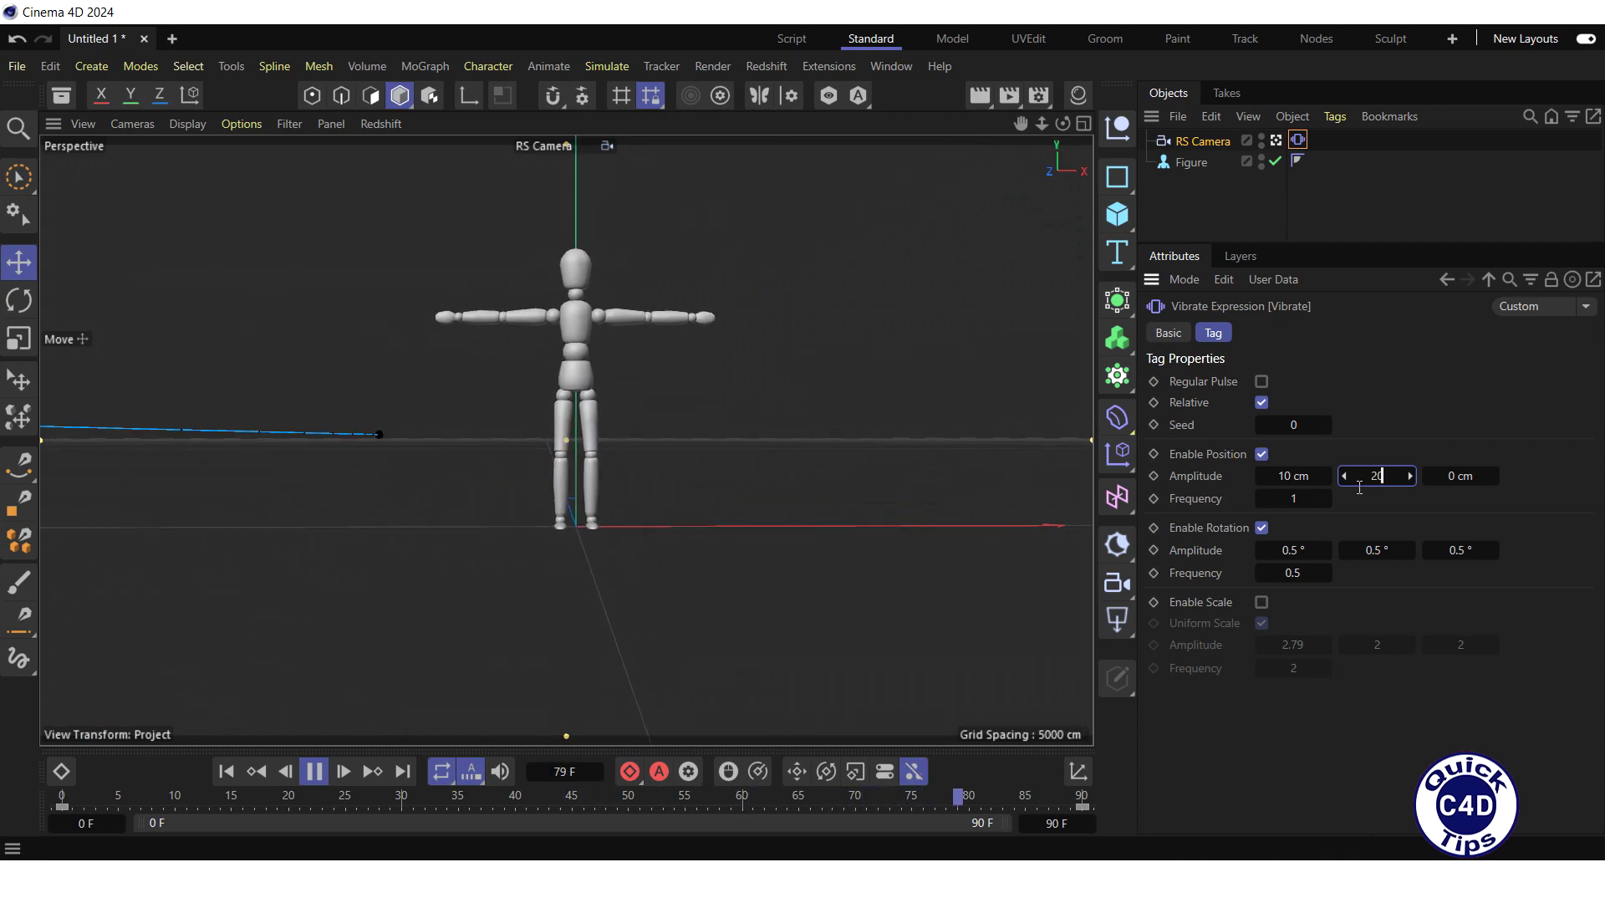
pyautogui.press('Return')
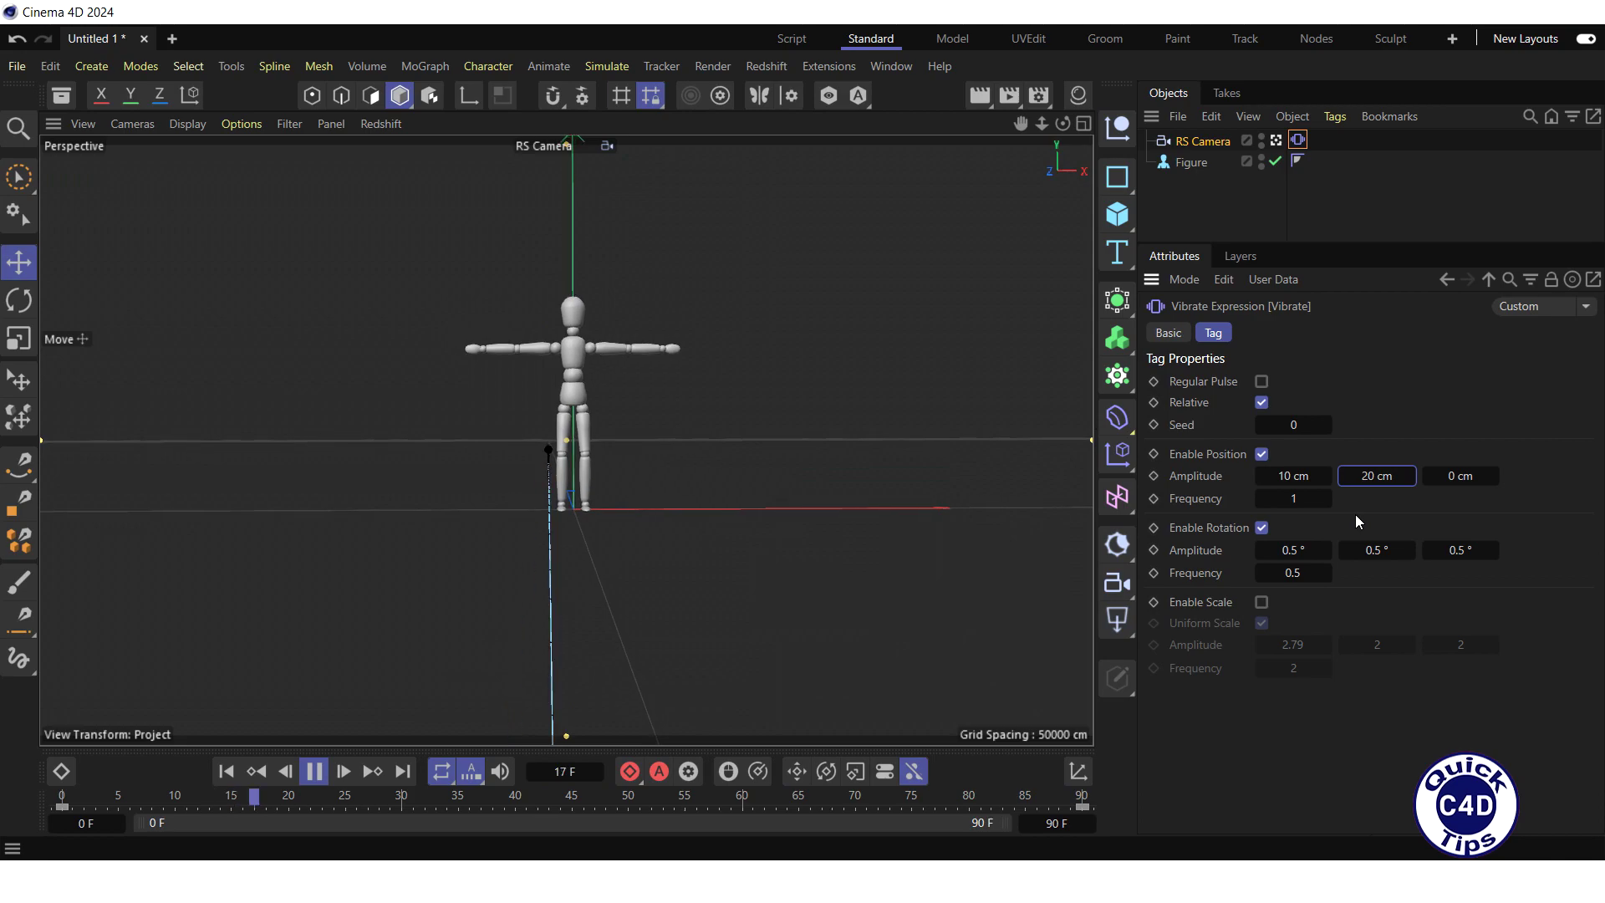
pyautogui.doubleClick(1287, 498)
pyautogui.write('1')
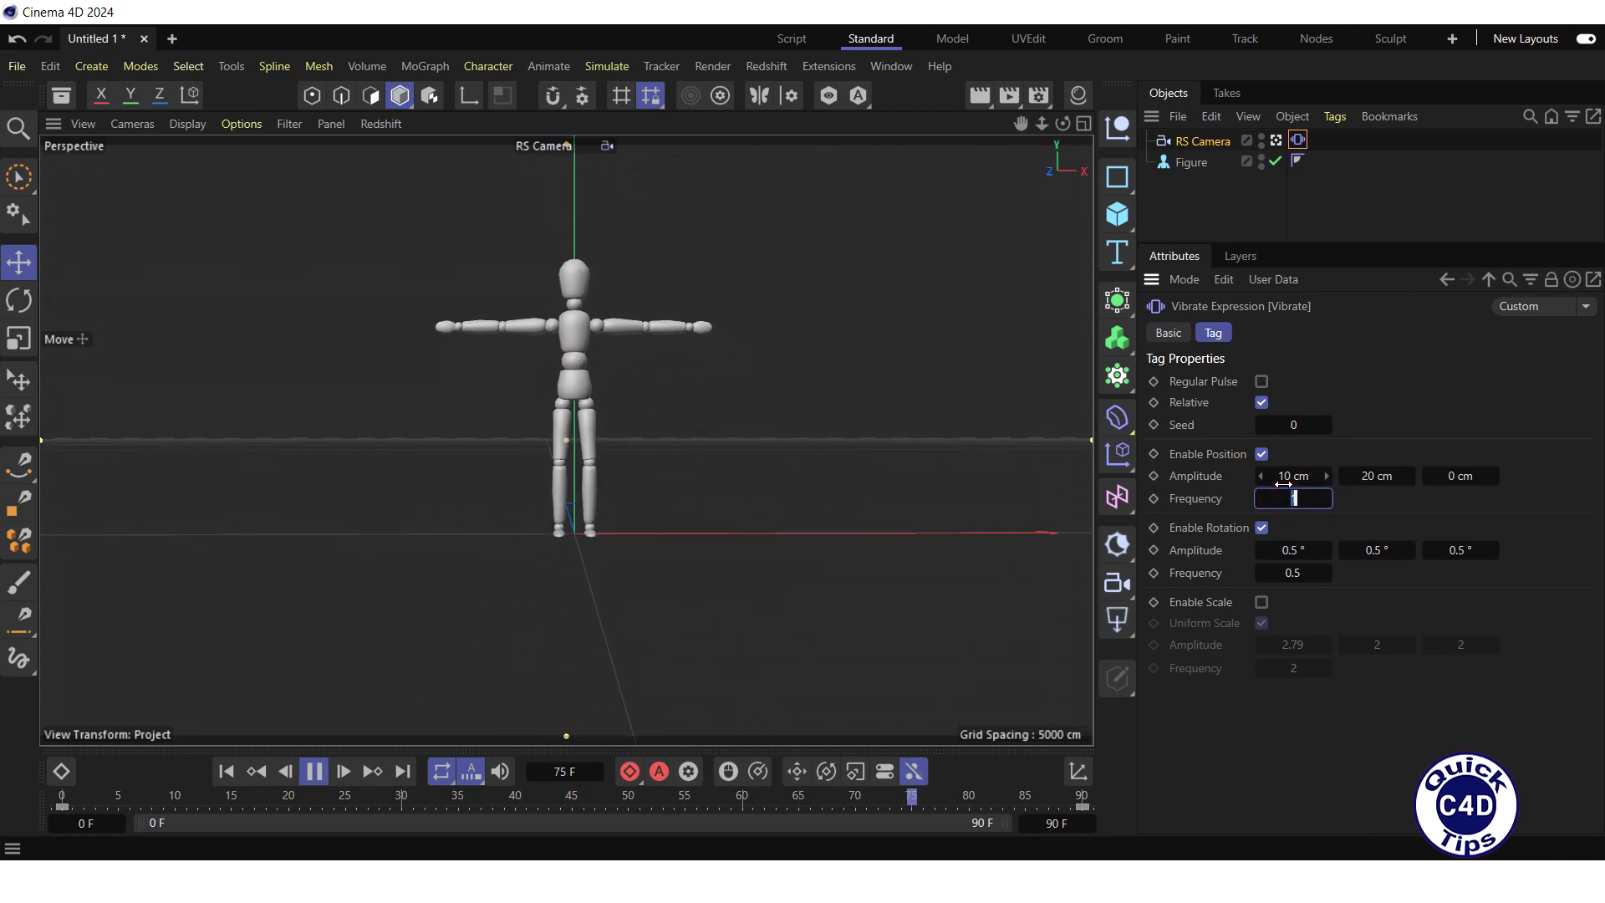
pyautogui.press('Return')
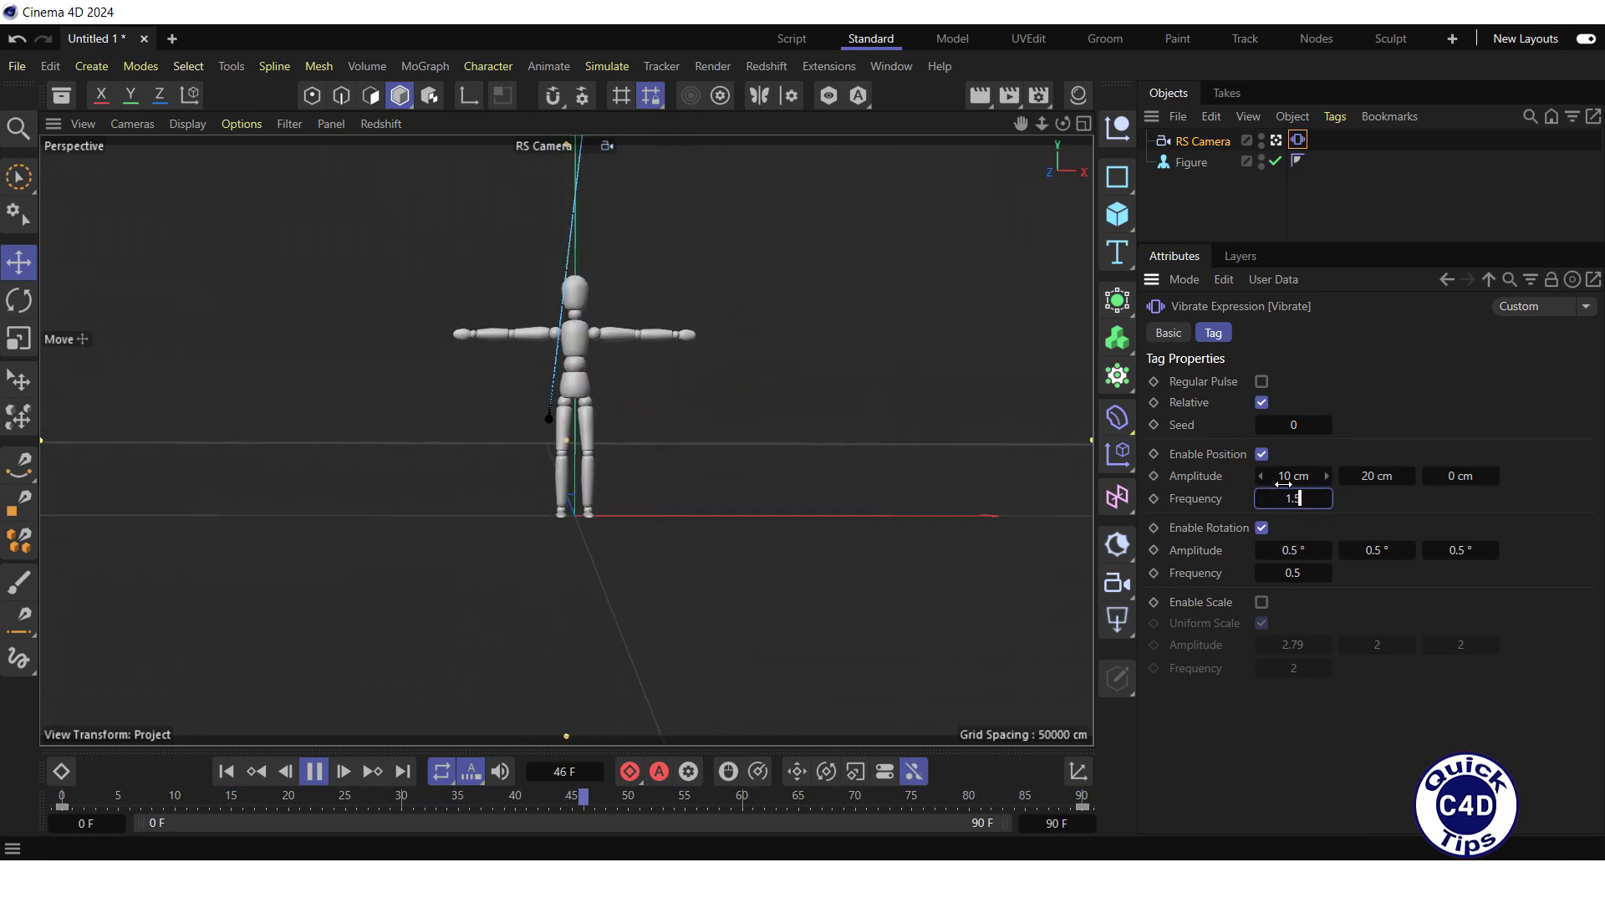
pyautogui.press('Return')
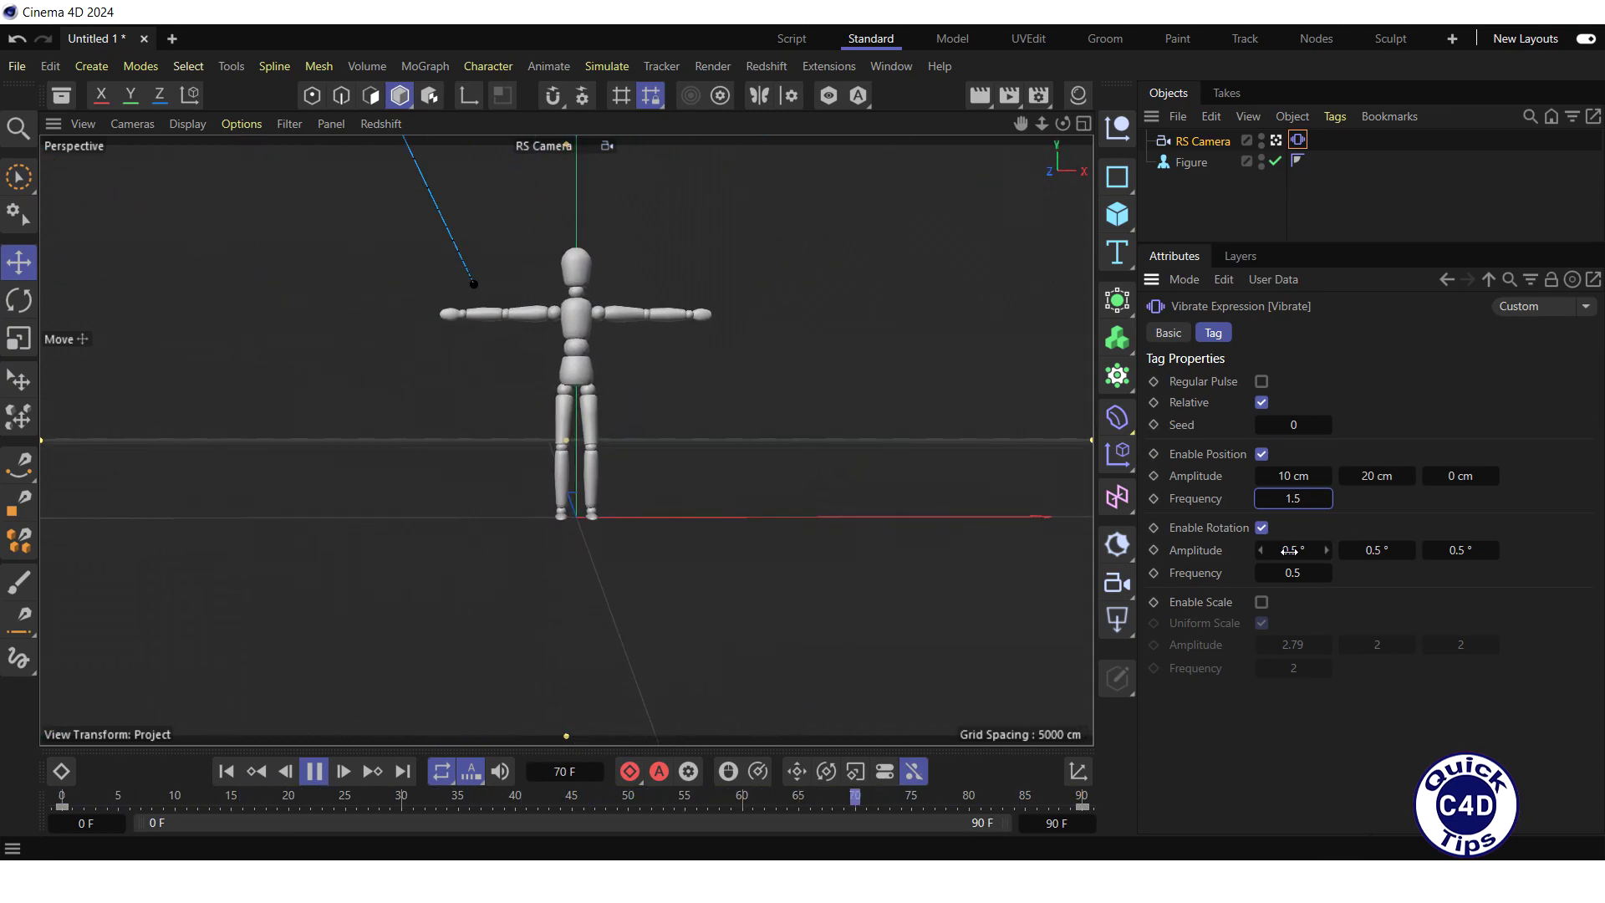
# Give the Vibrate tag 1° rotation amplitude on X, Y and Z, with rotation frequency 1.5.
pyautogui.doubleClick(1289, 550)
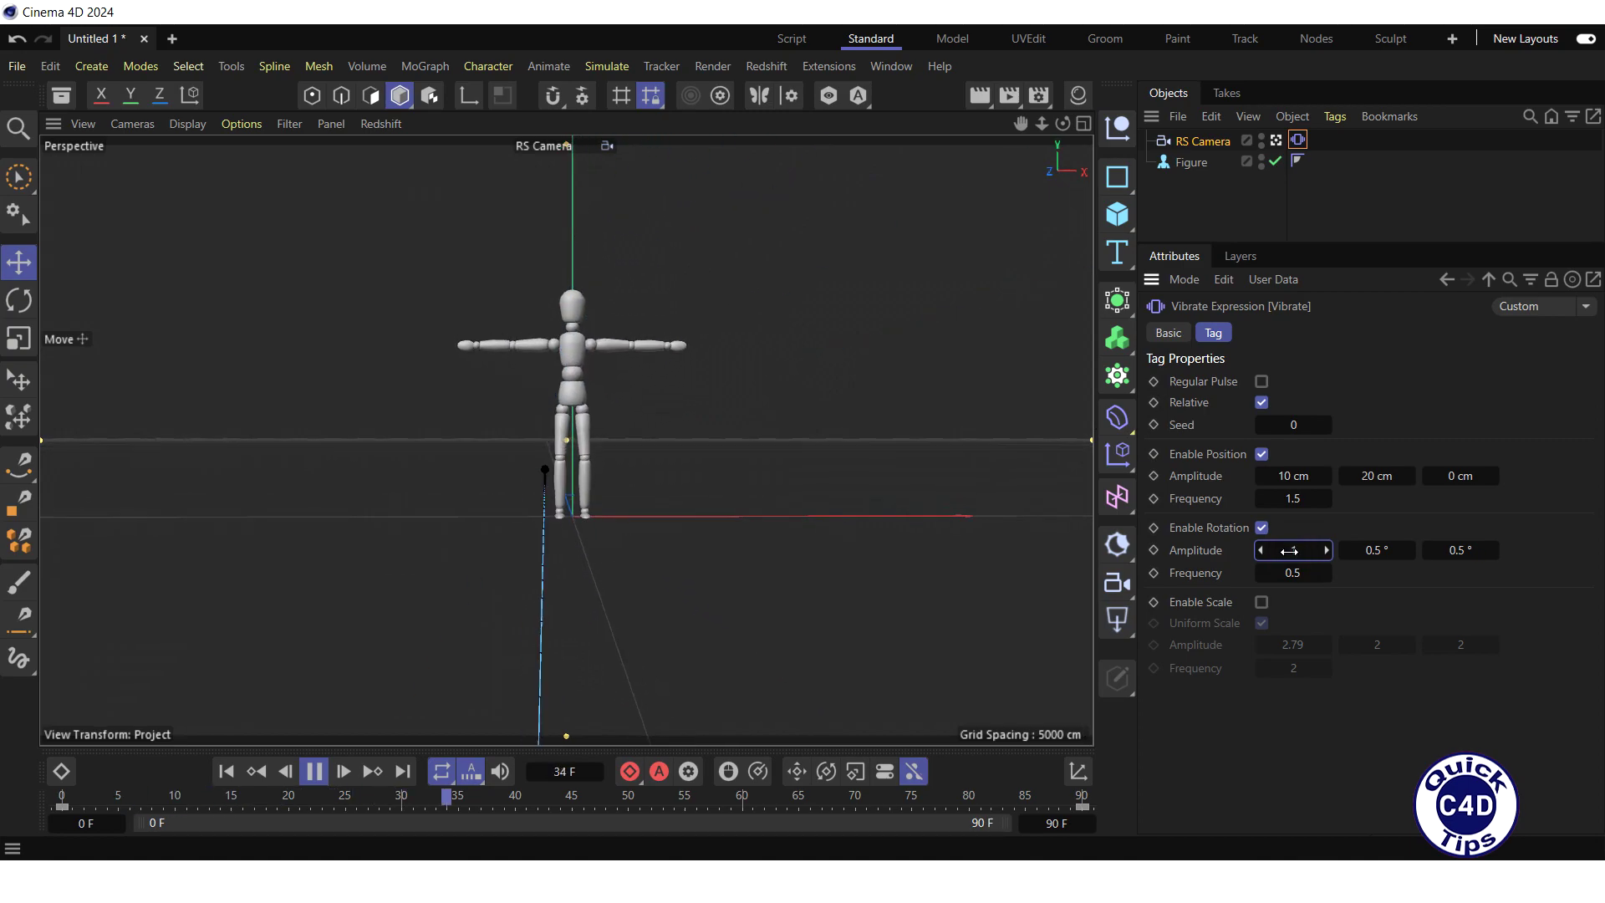
pyautogui.write('1')
pyautogui.doubleClick(1370, 550)
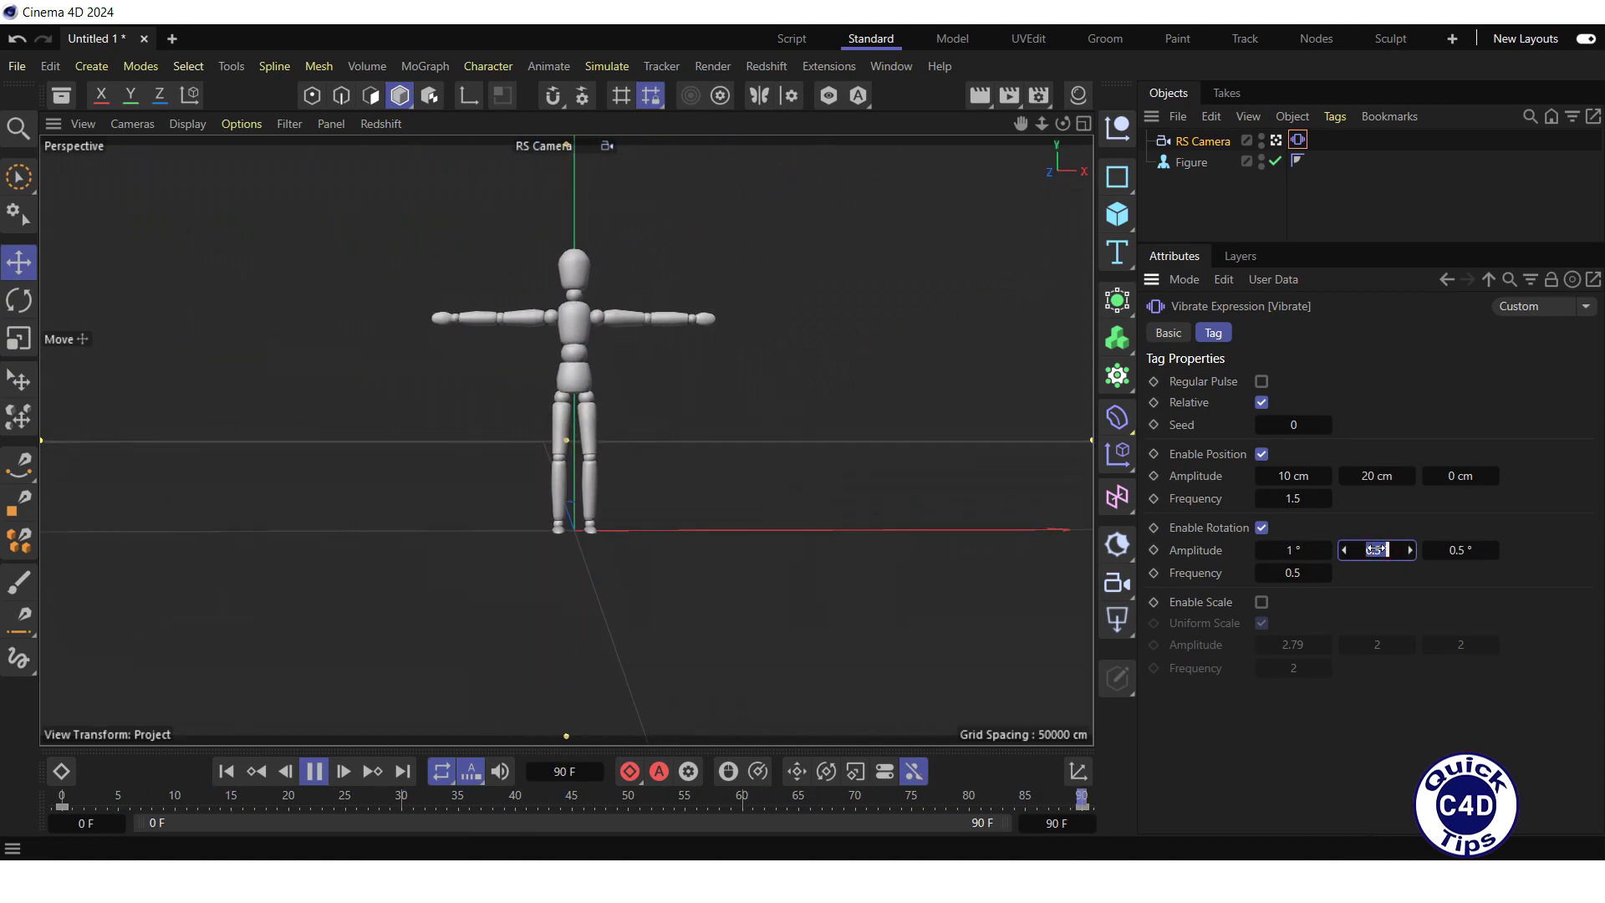
pyautogui.write('1')
pyautogui.doubleClick(1437, 550)
pyautogui.write('1')
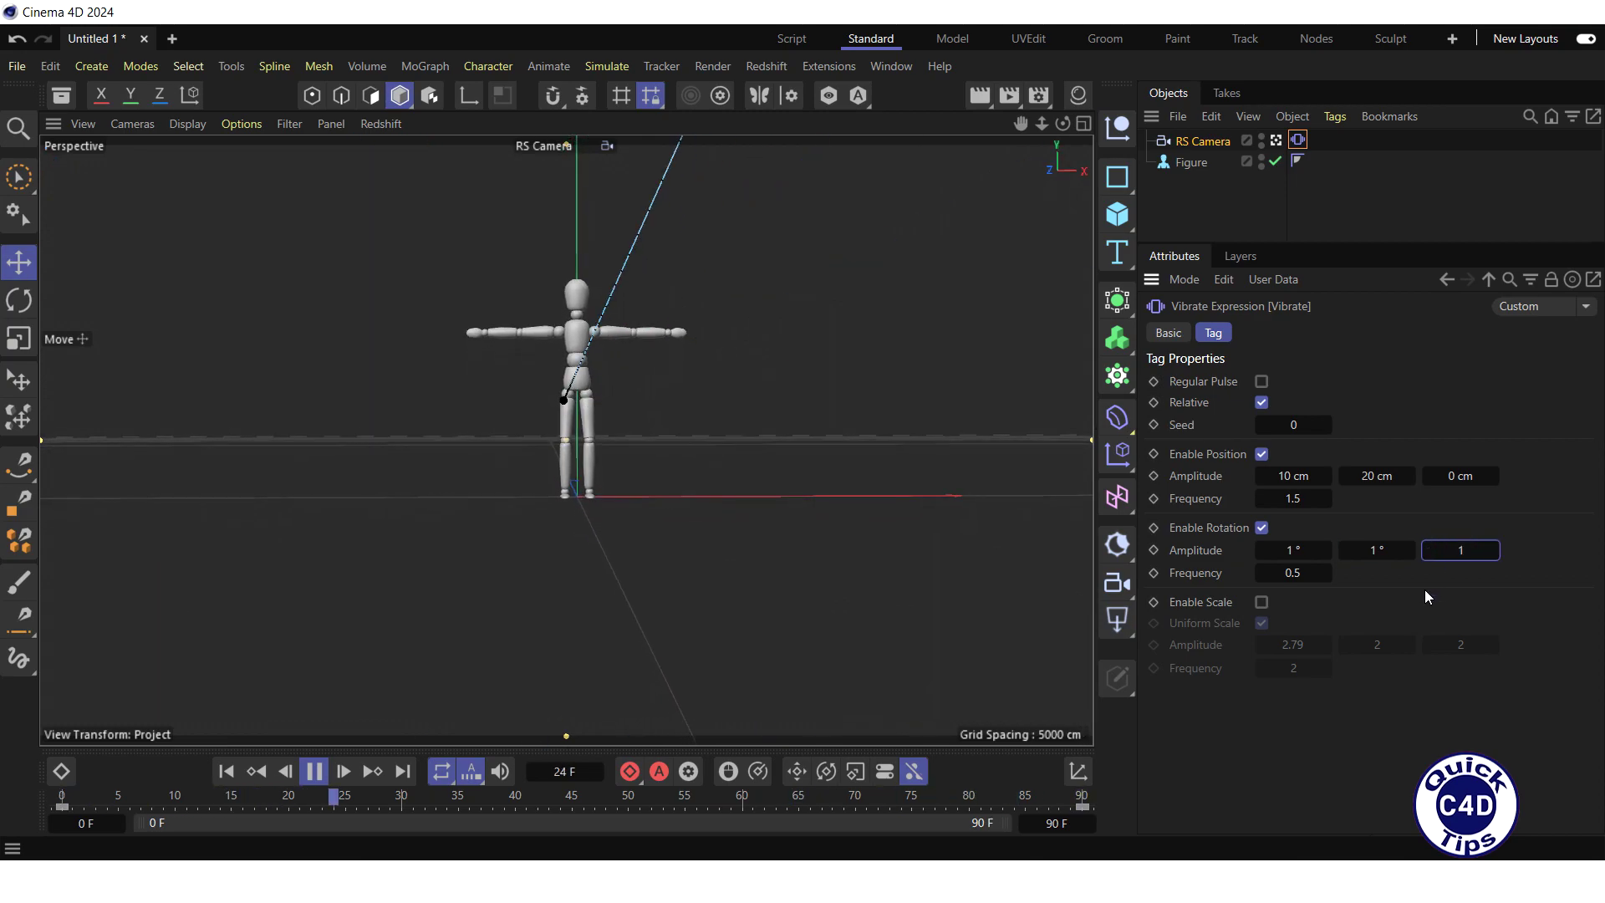
pyautogui.doubleClick(1294, 573)
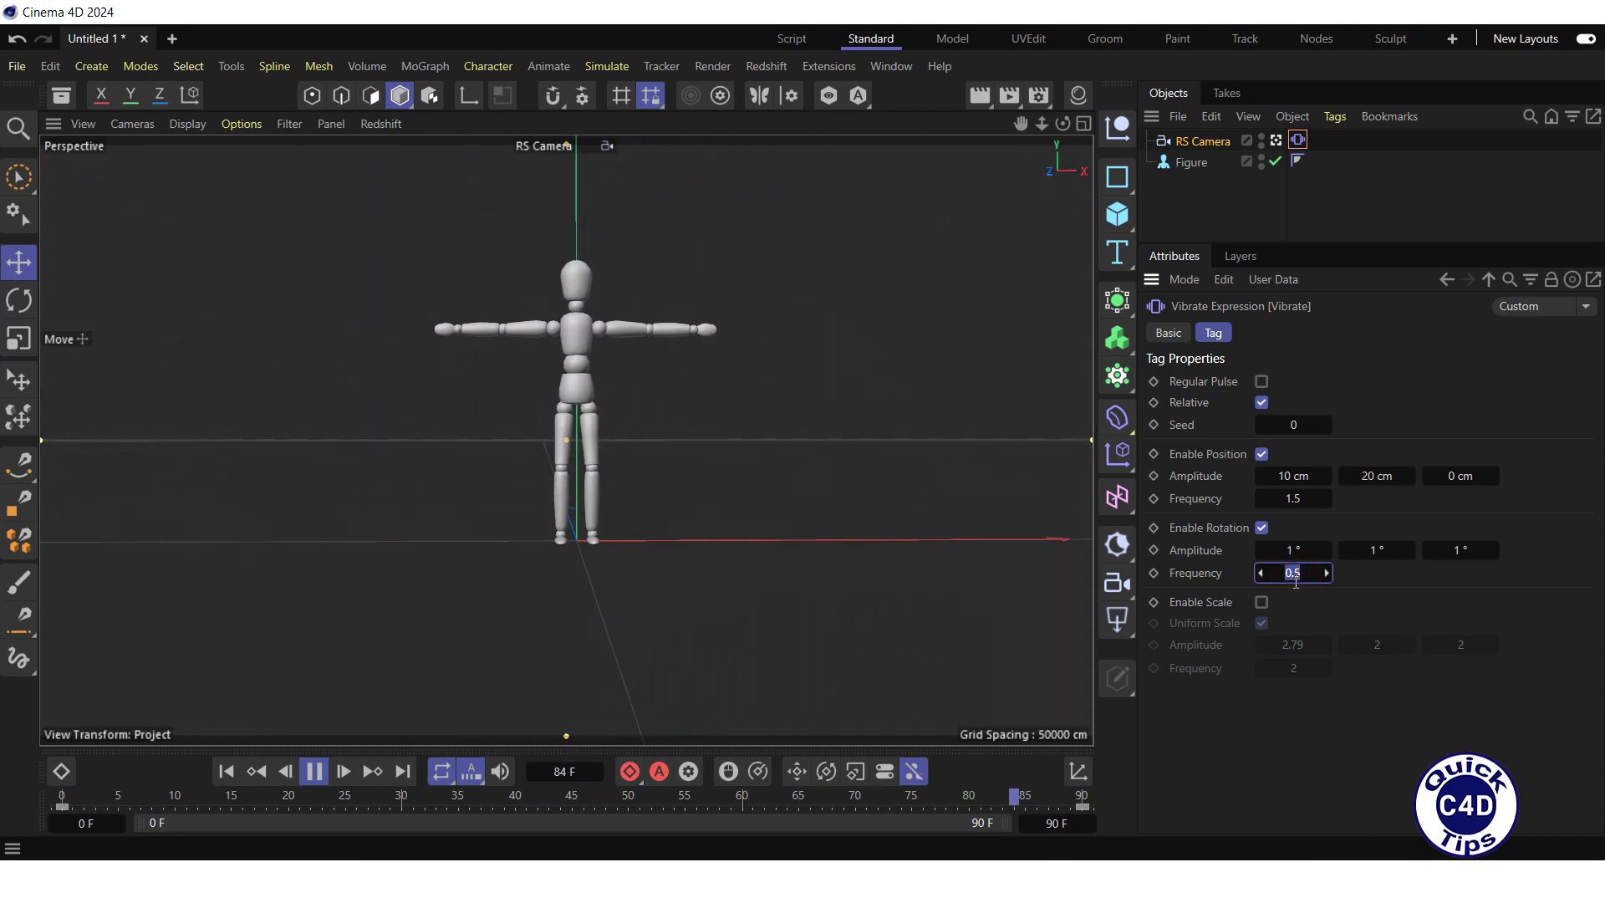
pyautogui.write('1.5')
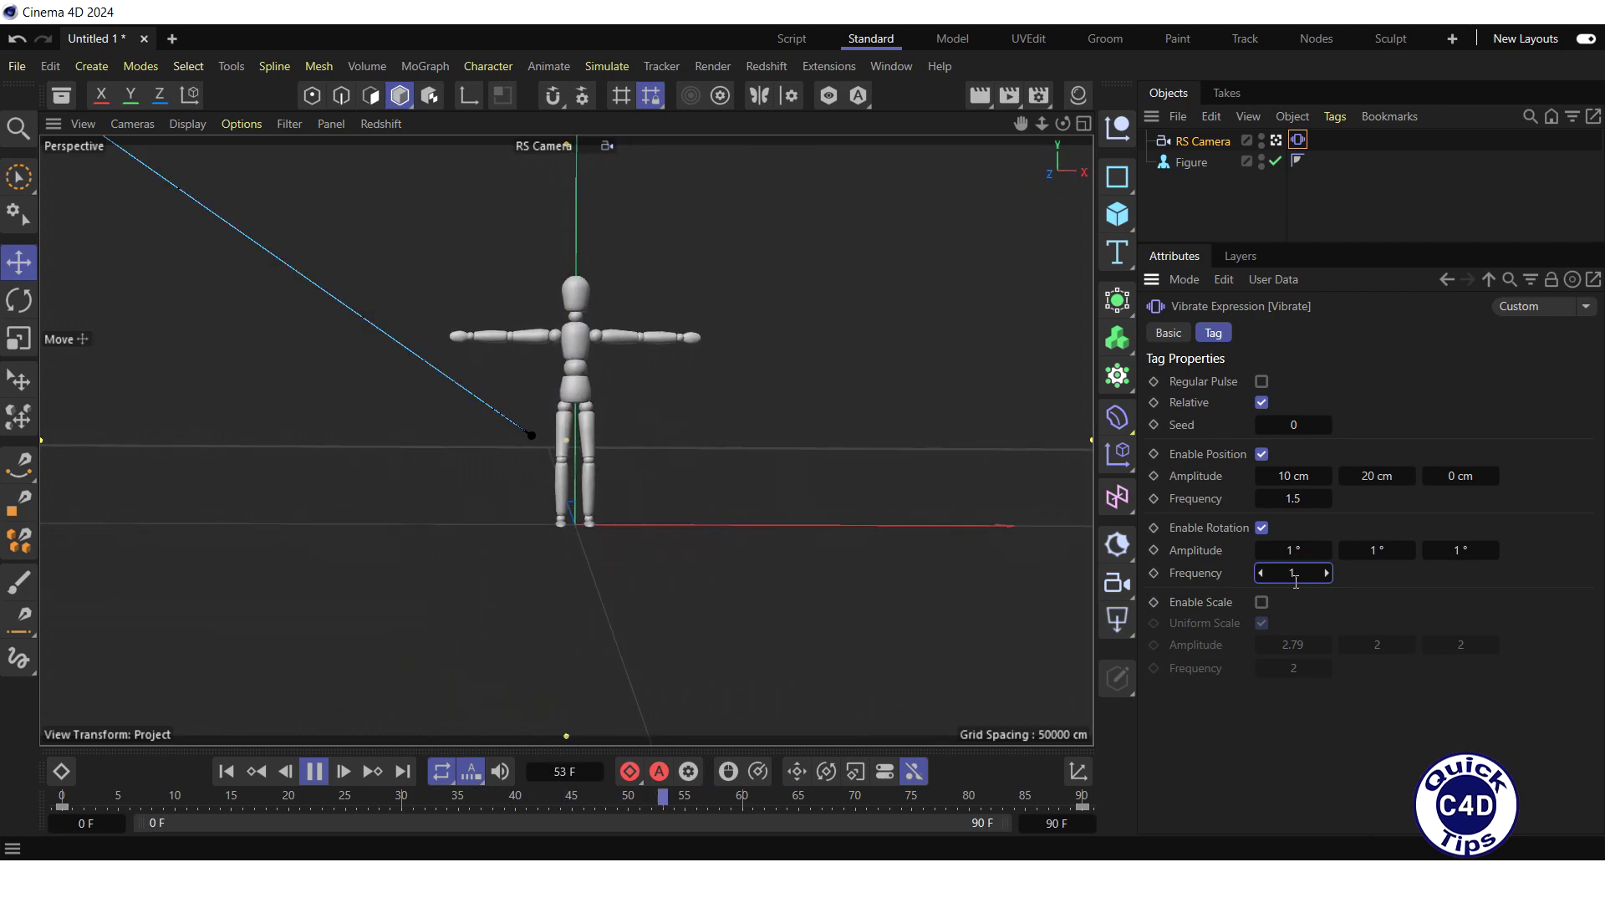